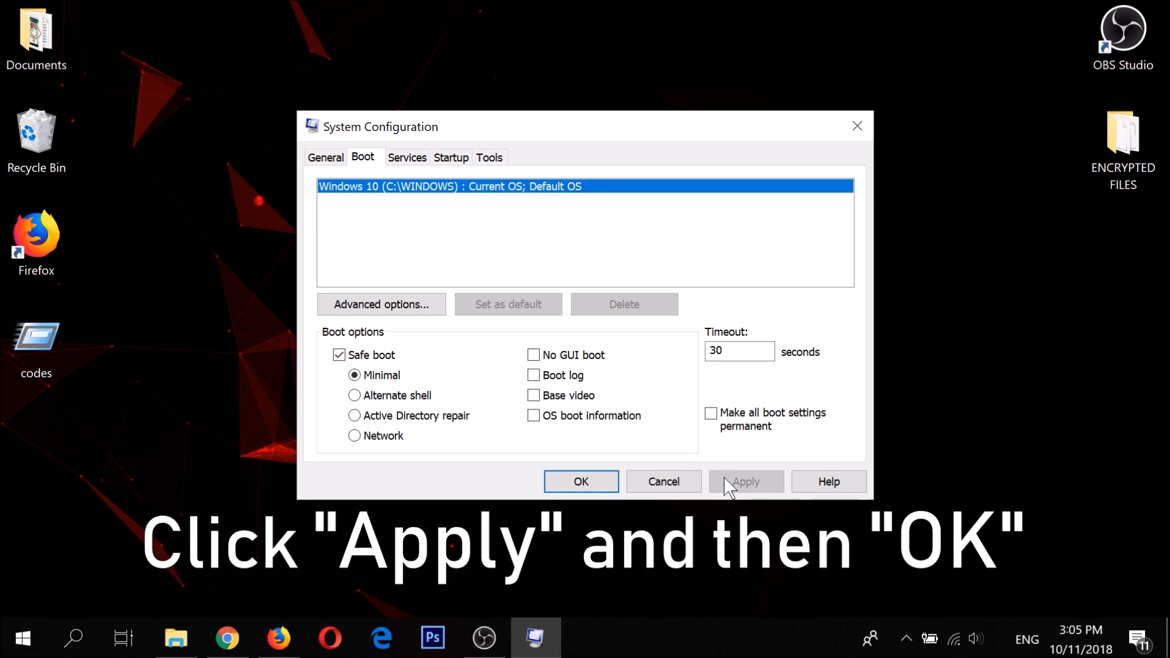
Confirm the boot configuration with minimal safe boot enabled.
{"action": "left_click", "coordinate": [581, 482]}
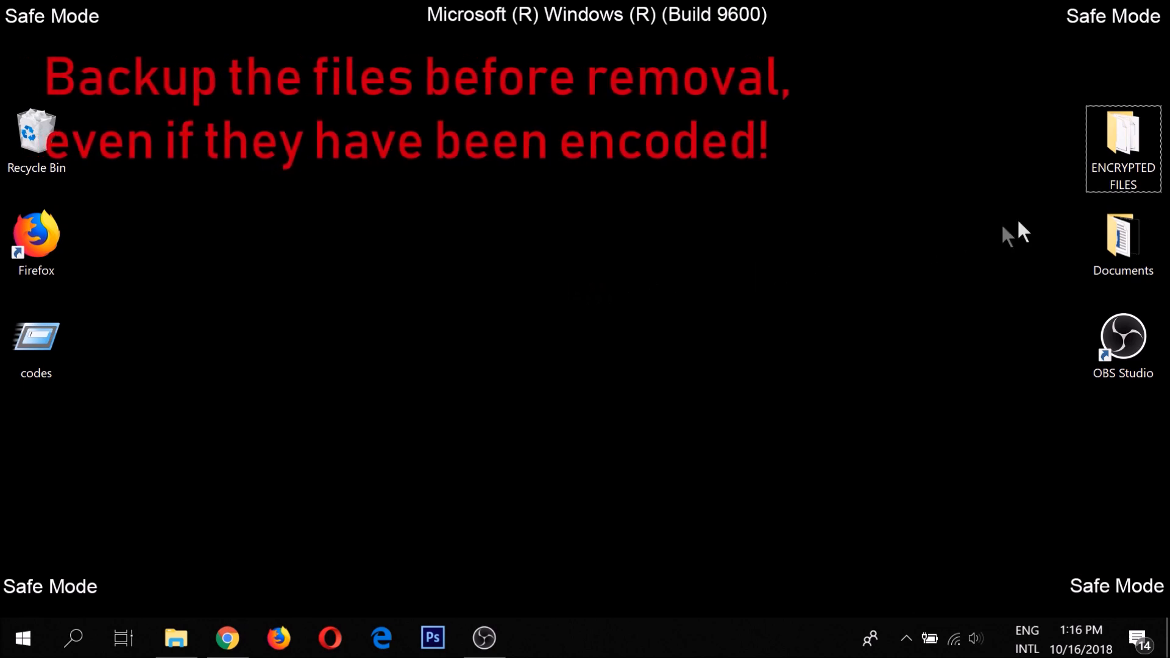
Back up the ENCRYPTED FILES desktop folder by copying it onto FLASH DRIVE (G:), and close the This PC window.
{"action": "right_click", "coordinate": [1120, 171]}
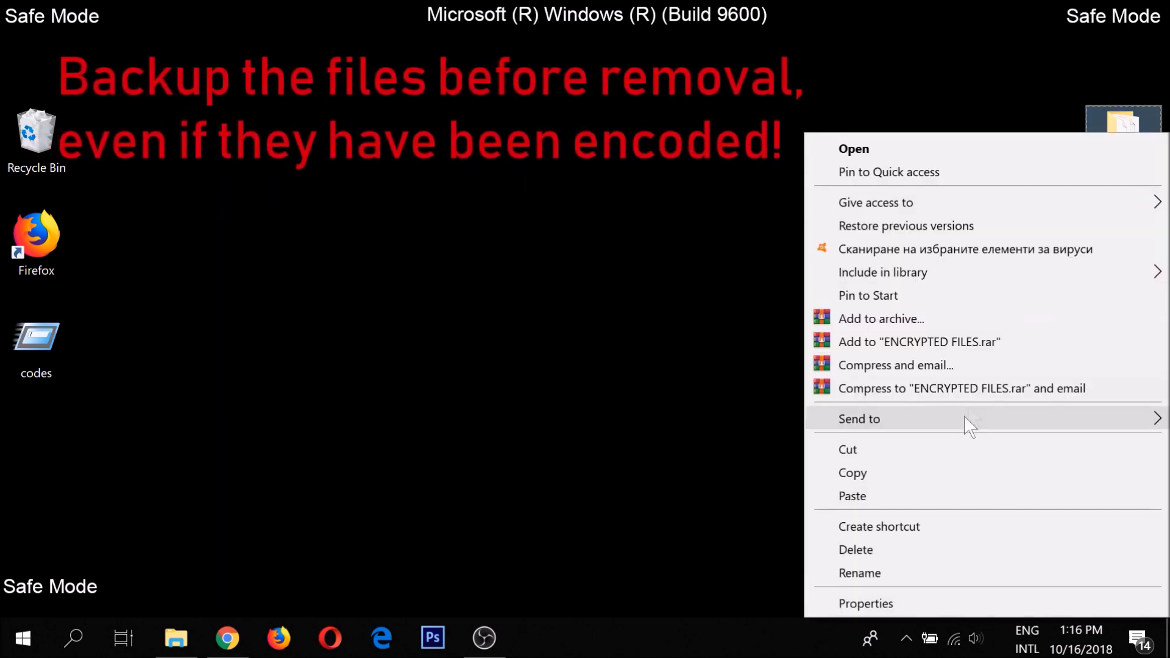
{"action": "left_click", "coordinate": [943, 473]}
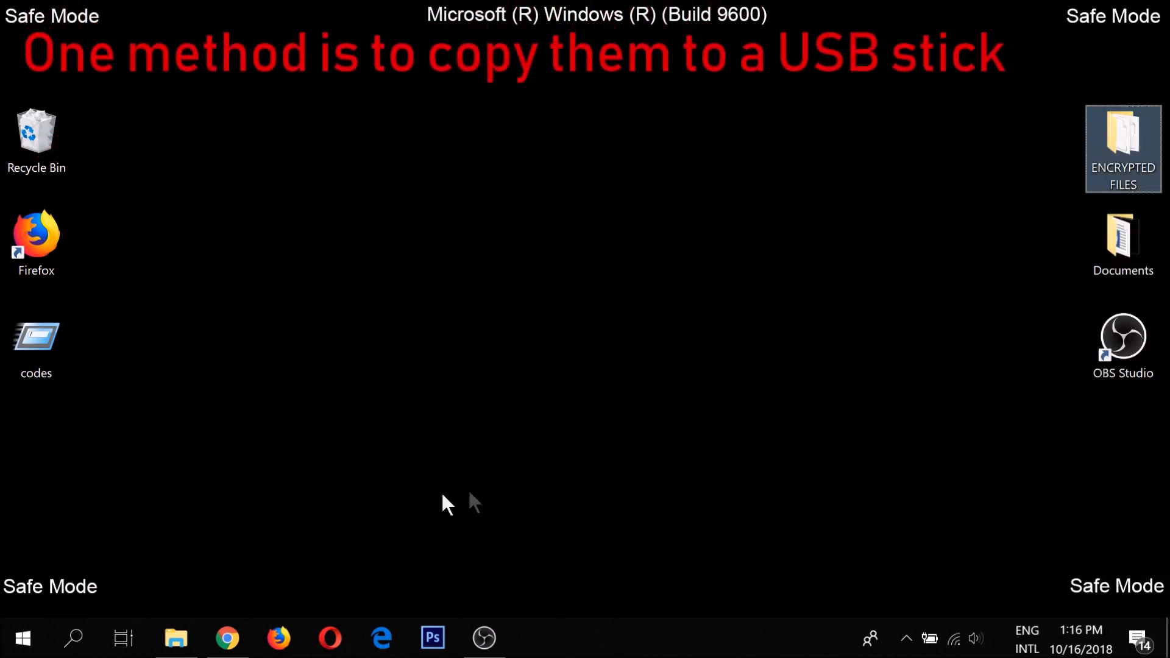
{"action": "left_click", "coordinate": [80, 635]}
{"action": "type", "text": "T"}
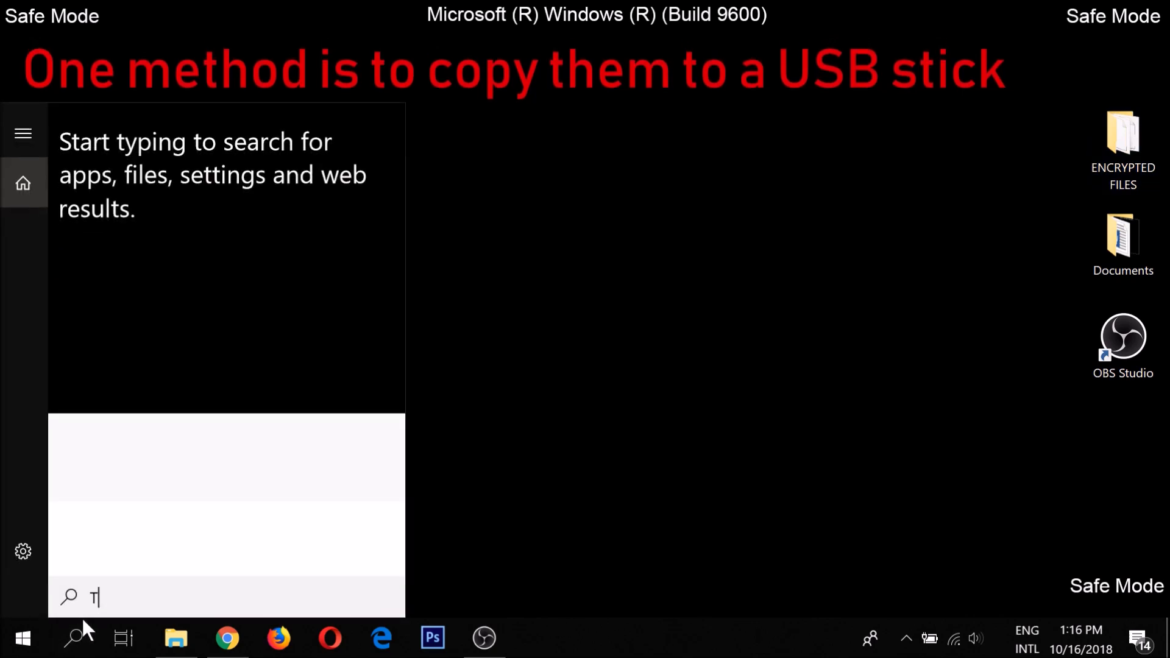
{"action": "type", "text": "his"}
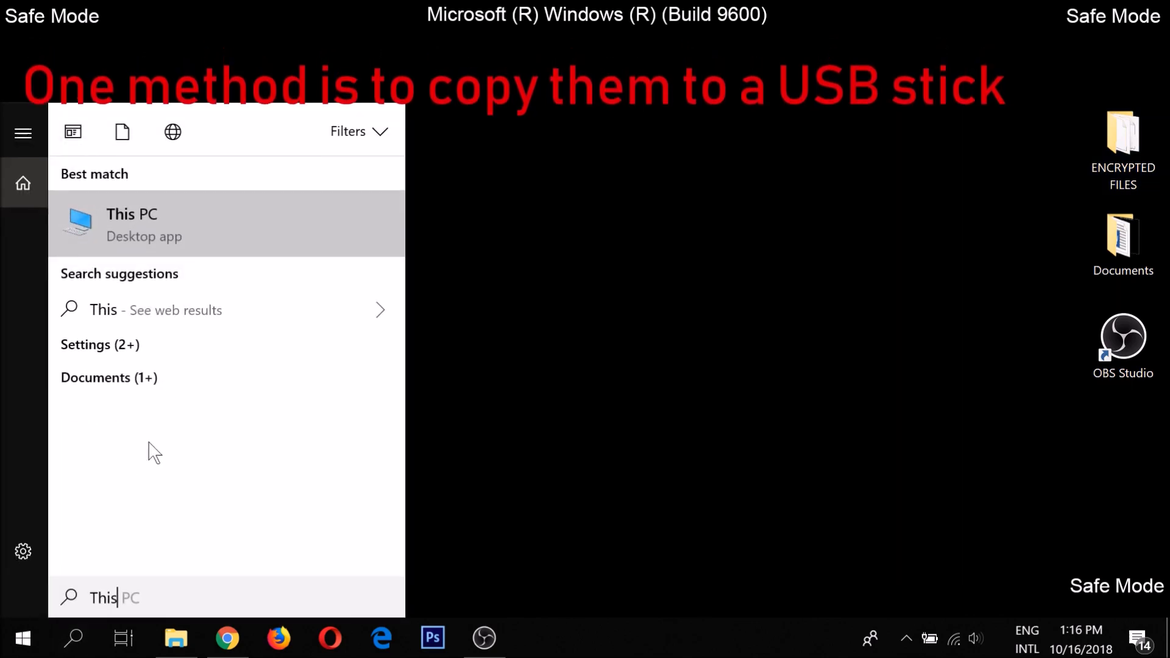
{"action": "left_click", "coordinate": [234, 233]}
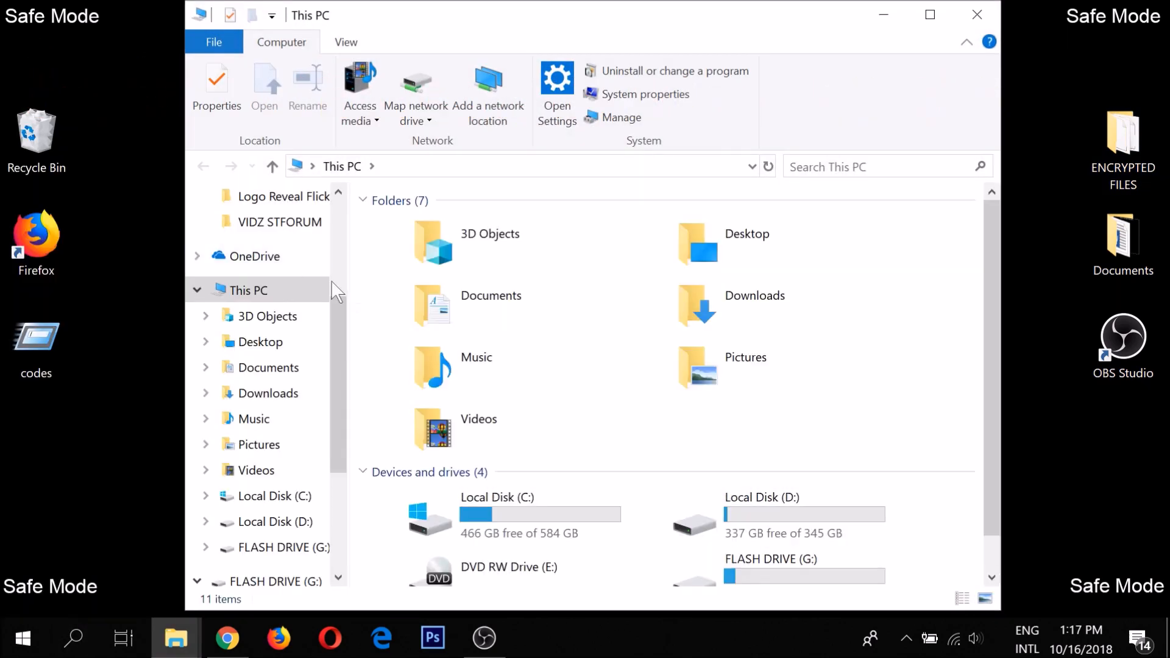
{"action": "right_click", "coordinate": [756, 577]}
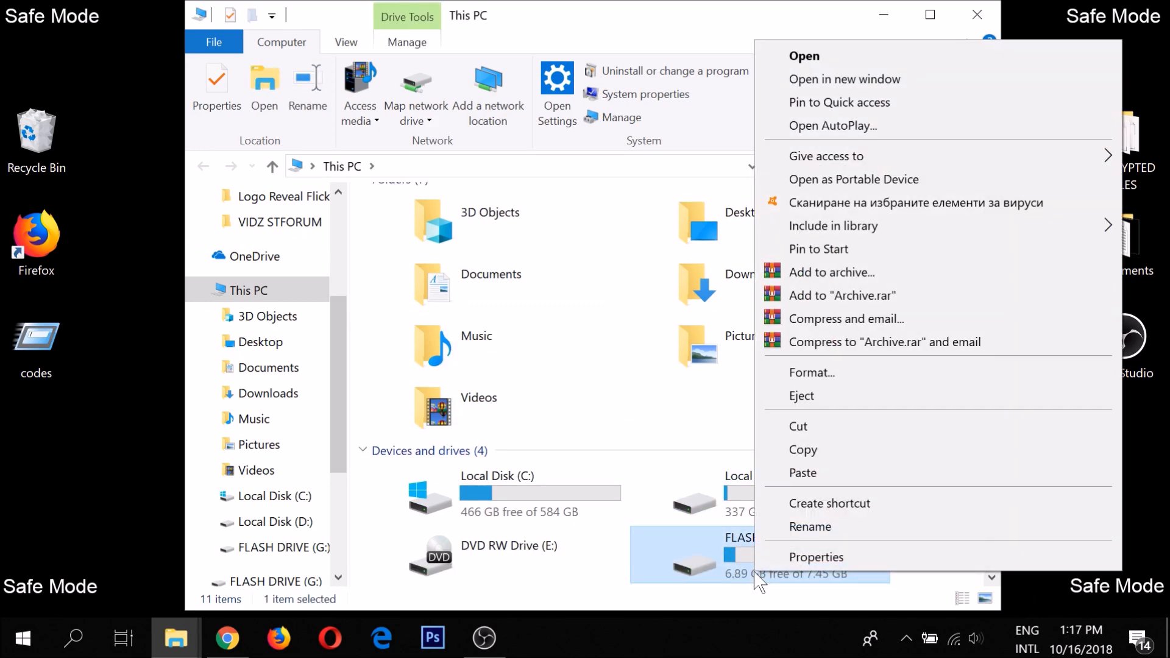
{"action": "left_click", "coordinate": [810, 475]}
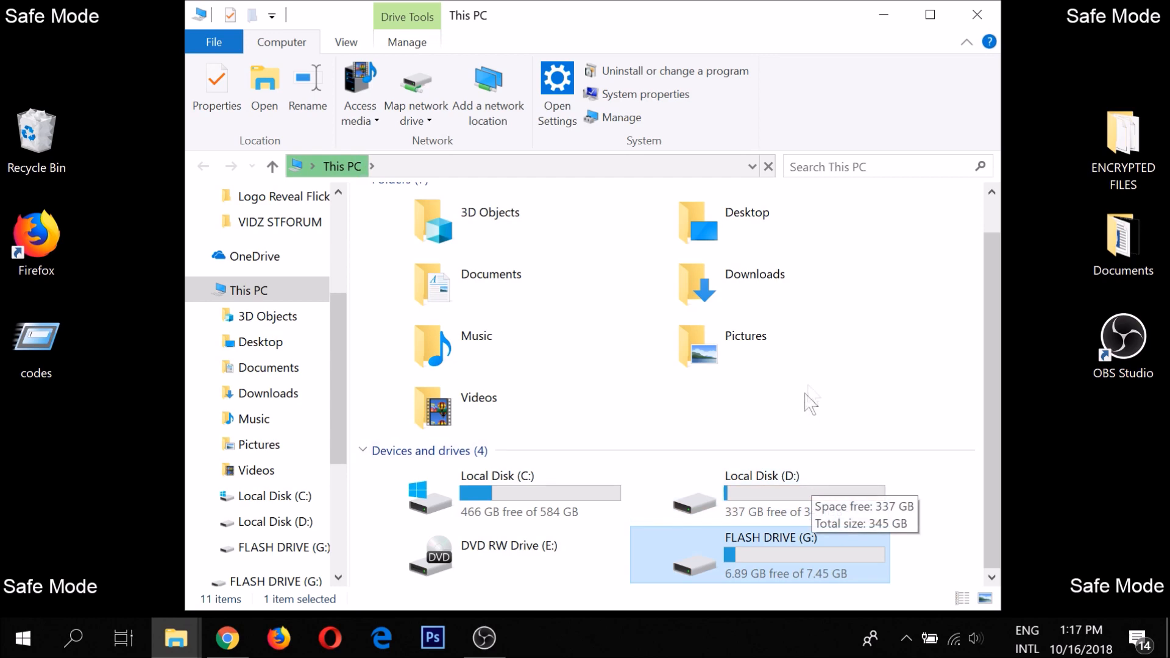
{"action": "left_click", "coordinate": [997, 13]}
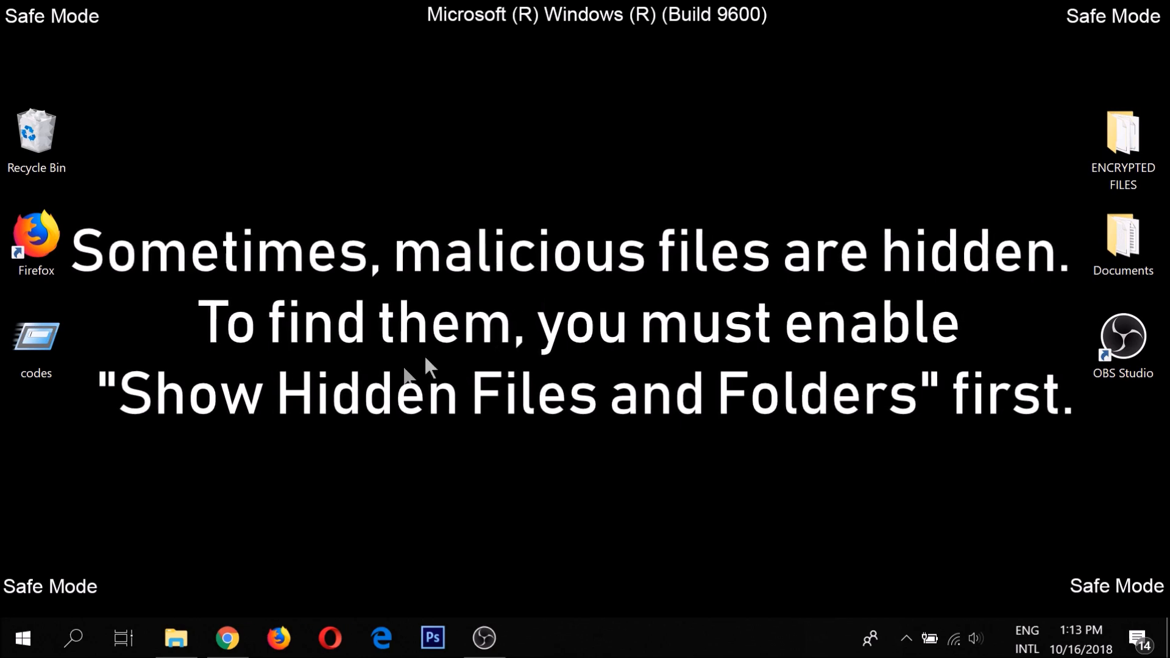
Find the "Show hidden files and folders" setting and switch it to "Show hidden files, folders and drives", applying the change.
{"action": "left_click", "coordinate": [54, 651]}
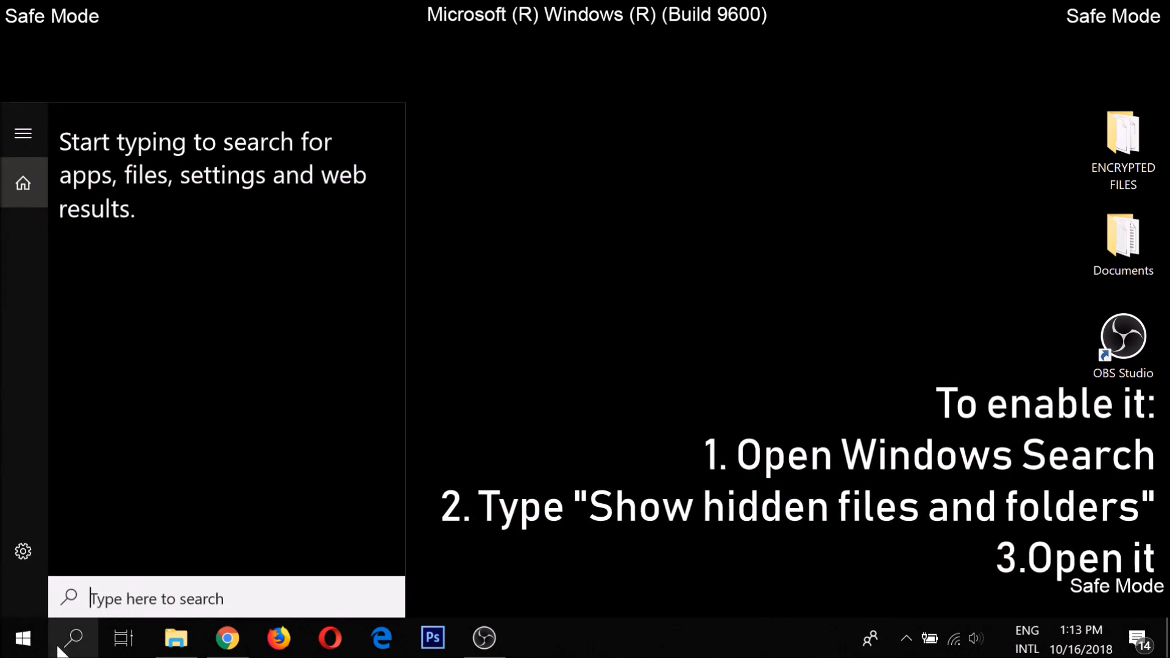
{"action": "type", "text": "Show"}
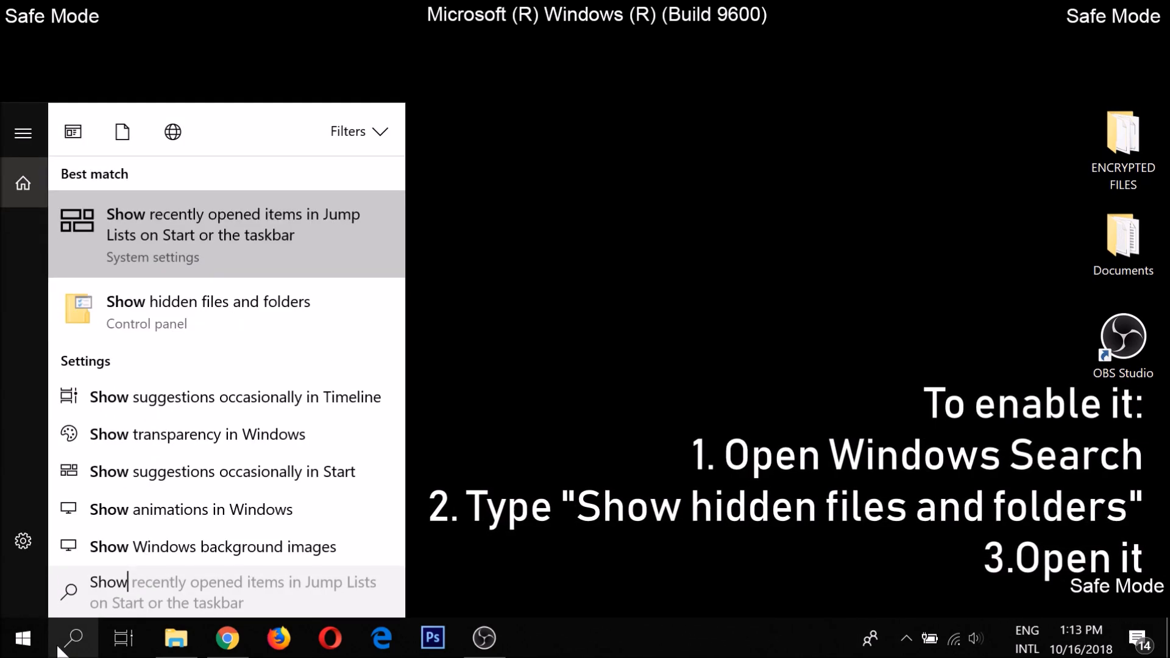
{"action": "left_click", "coordinate": [181, 329]}
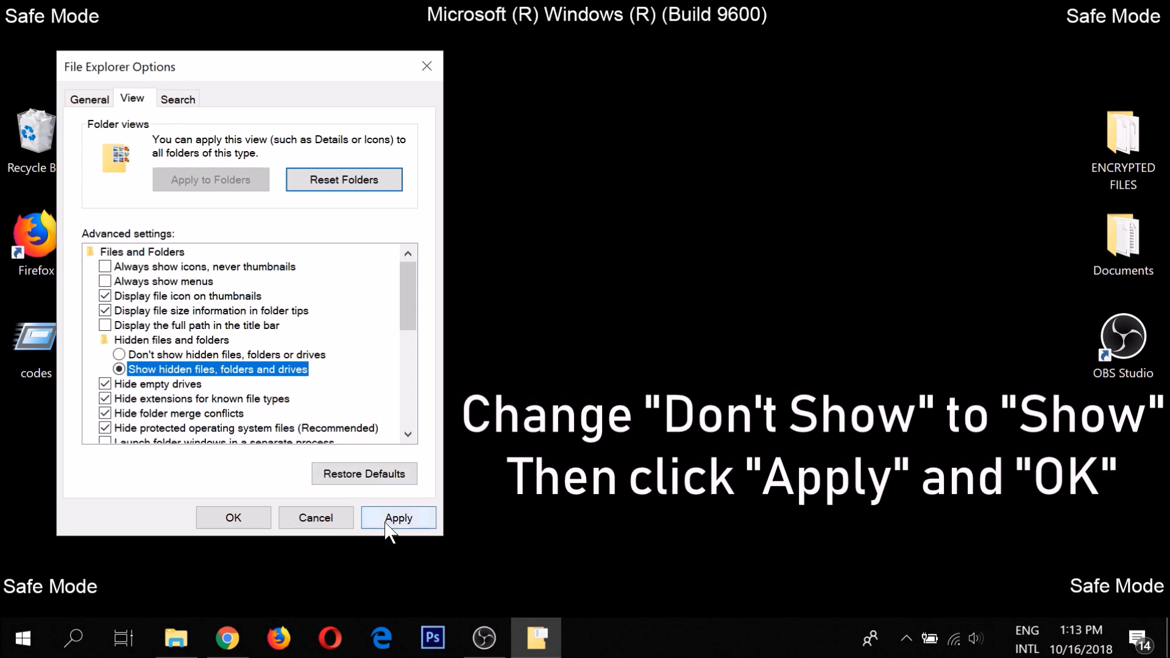
{"action": "left_click", "coordinate": [260, 519]}
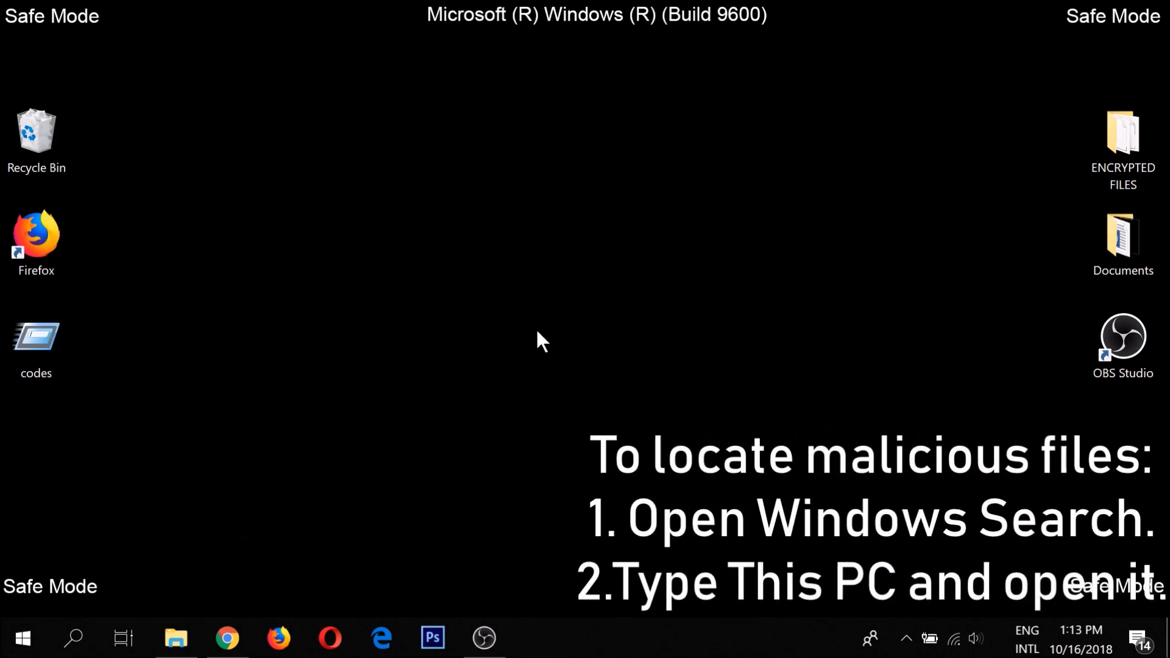
Open This PC and search all its contents for "fileextension:exe THE VIRUS".
{"action": "left_click", "coordinate": [75, 638]}
{"action": "type", "text": "This PC"}
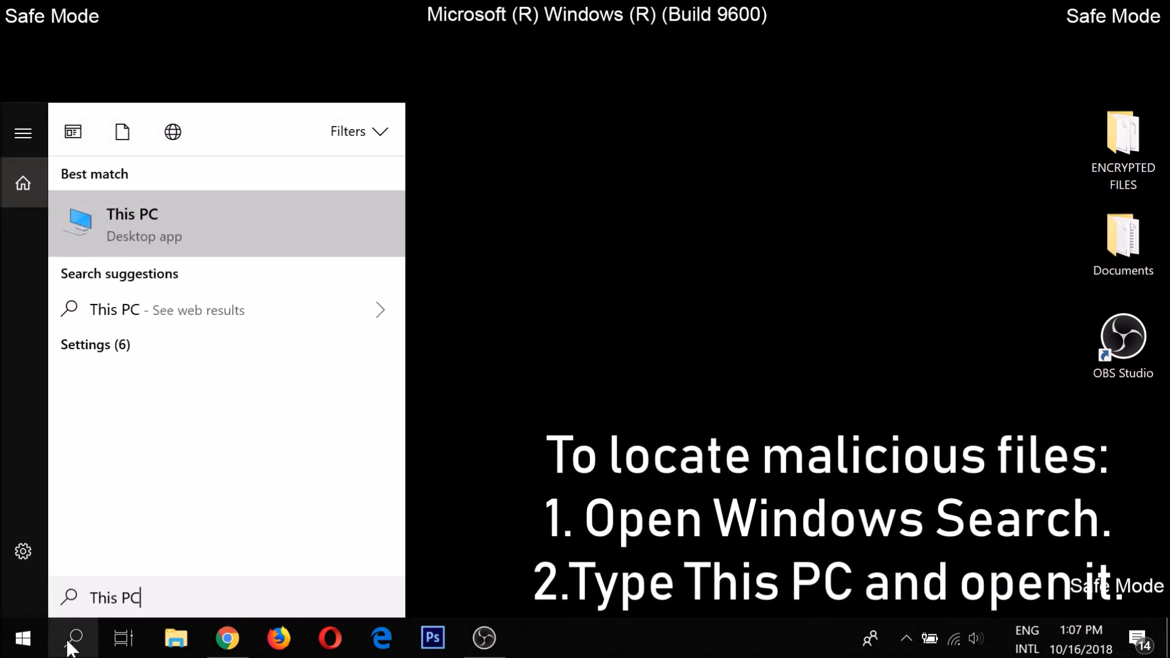
{"action": "left_click", "coordinate": [149, 243]}
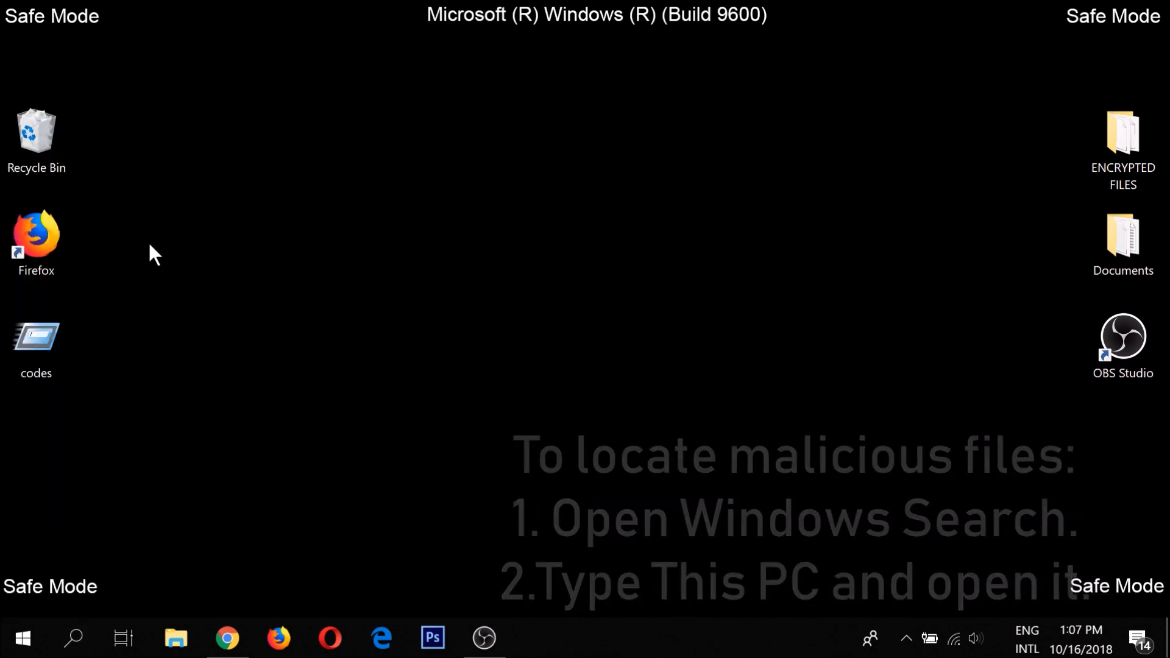
{"action": "left_click", "coordinate": [792, 165]}
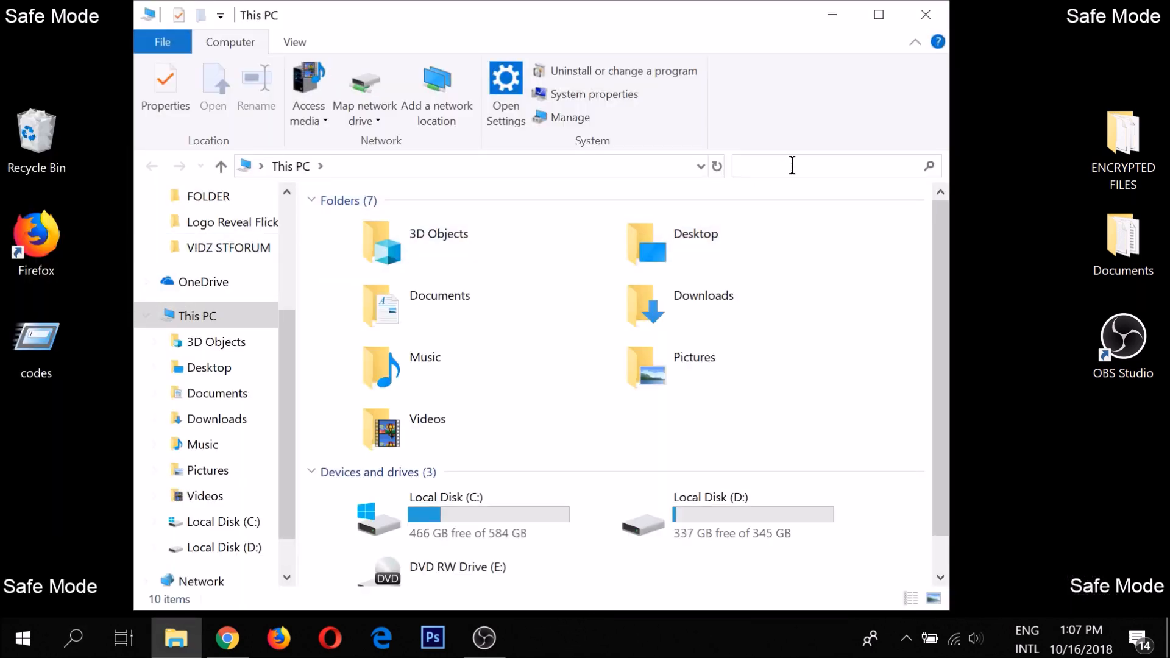
{"action": "type", "text": "fileextension"}
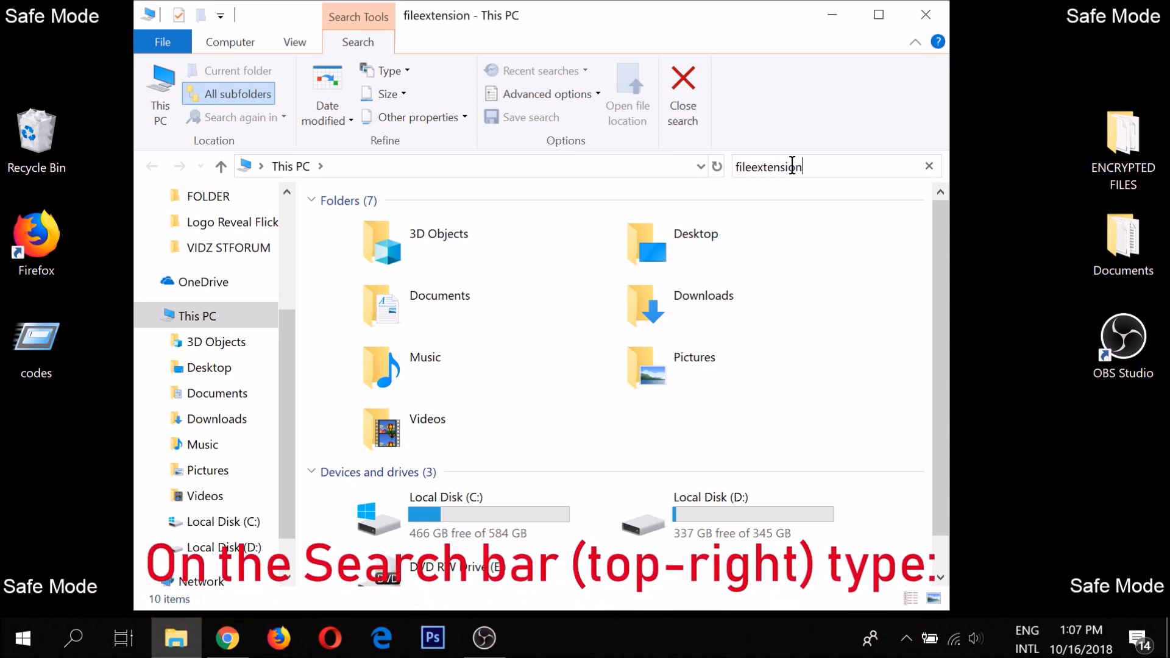
{"action": "type", "text": ":exe THE VIRUS"}
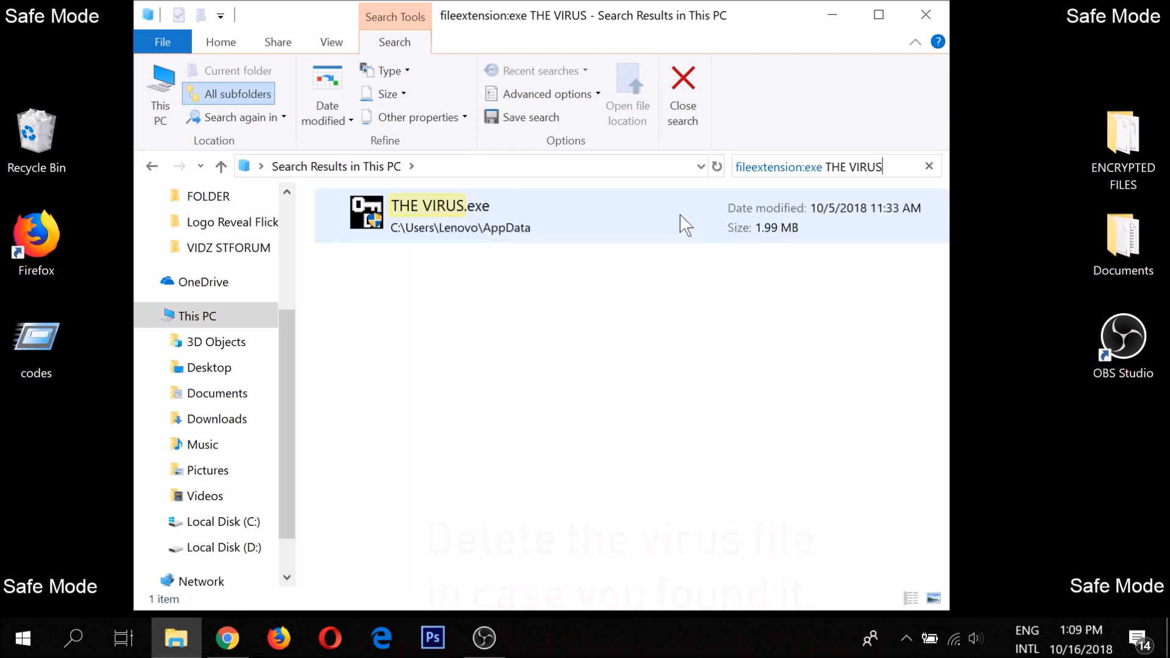
Try to permanently delete THE VIRUS.exe from the search results, and close the window.
{"action": "left_click", "coordinate": [680, 215]}
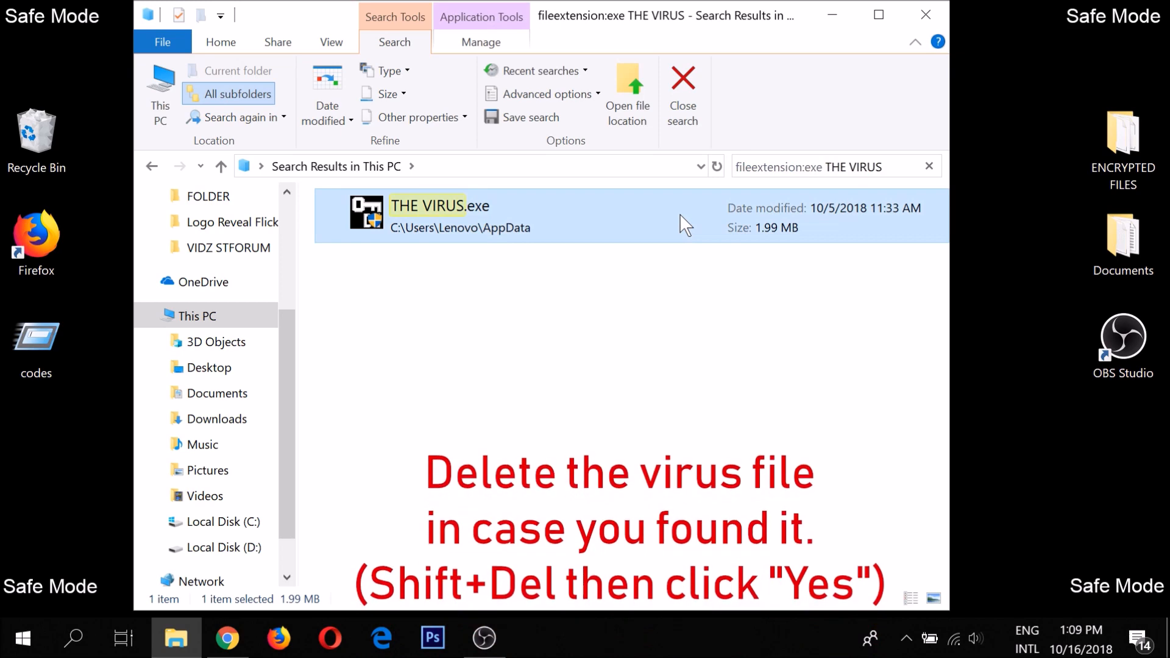
{"action": "key", "text": "shift+Delete"}
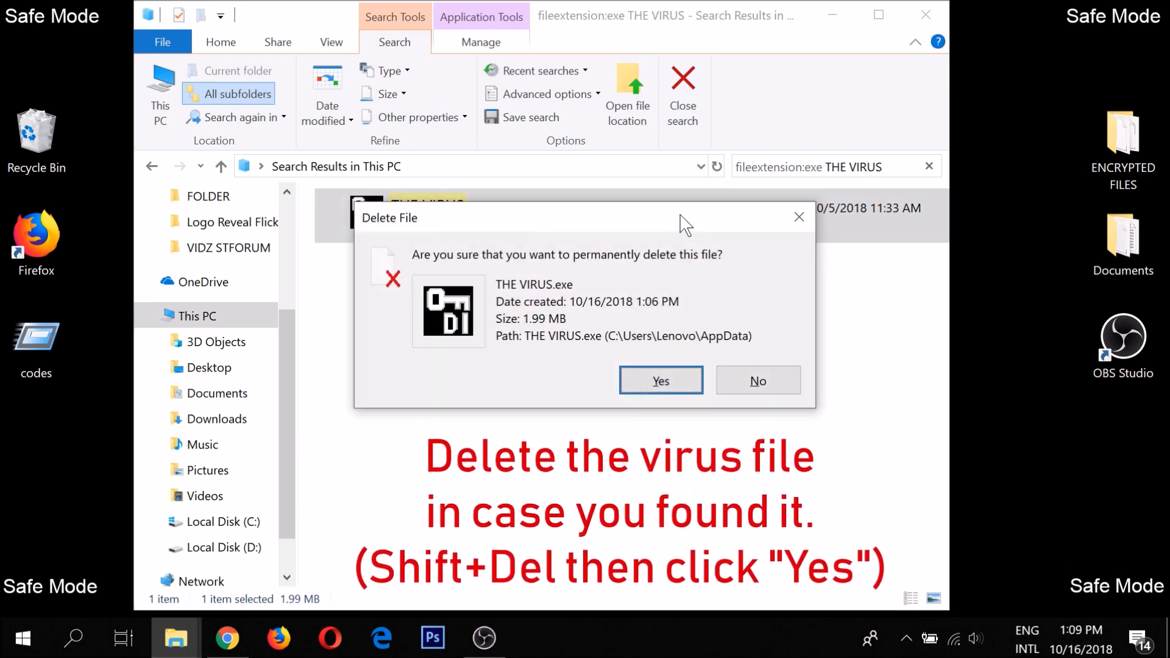
{"action": "left_click", "coordinate": [671, 375]}
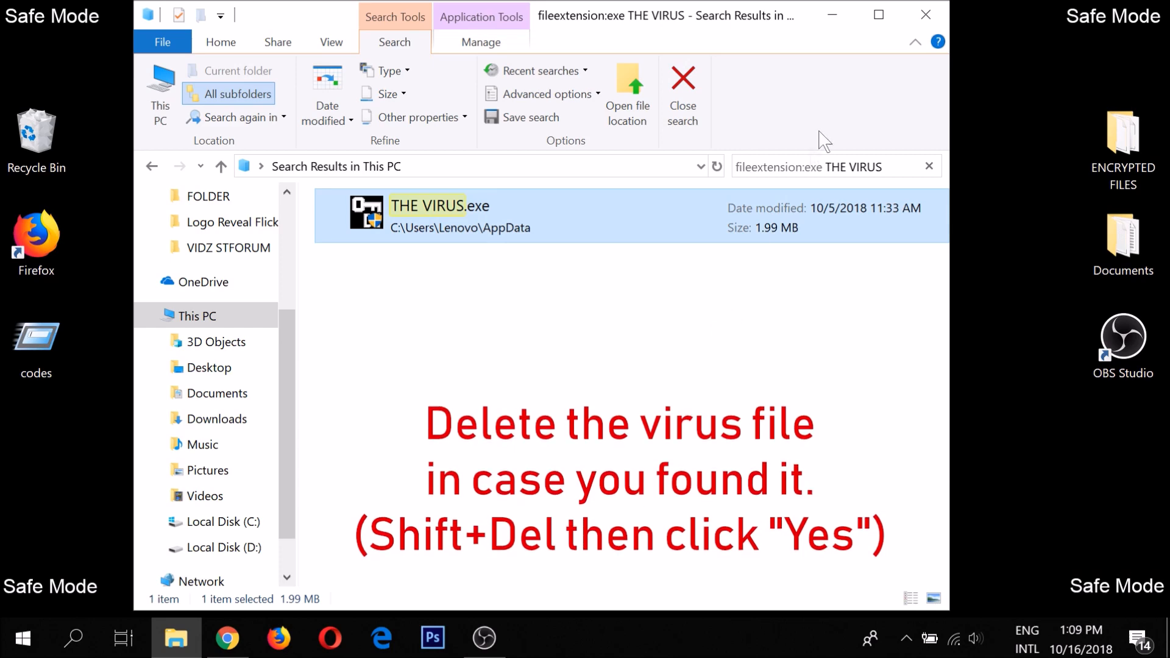
{"action": "left_click", "coordinate": [919, 27]}
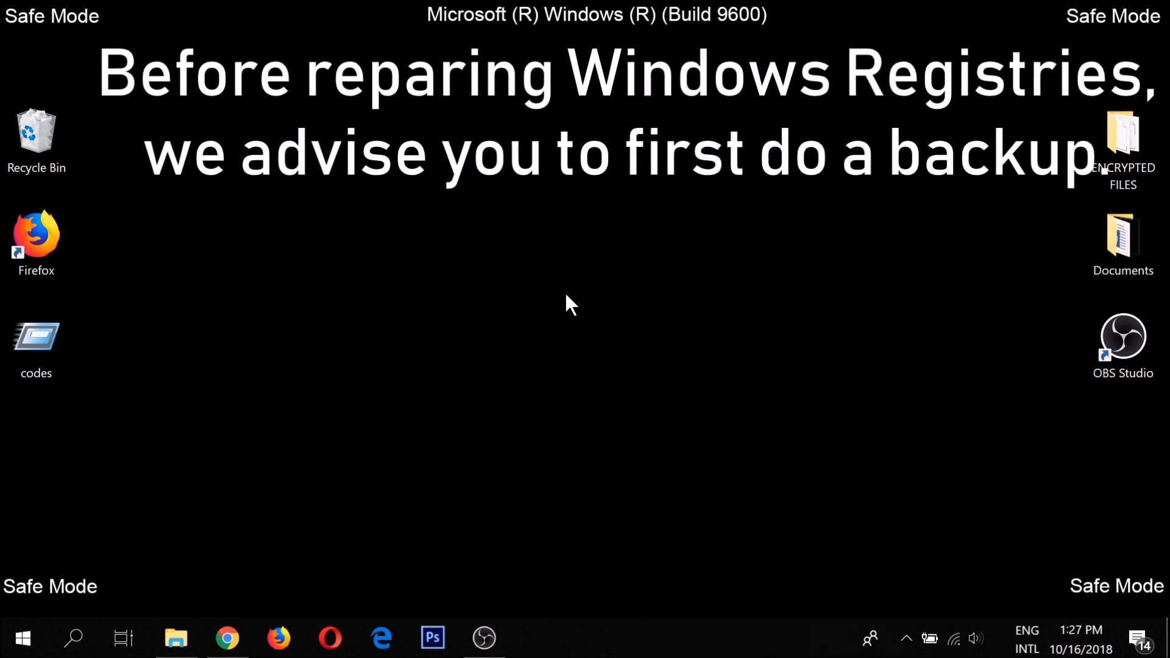
Launch the Registry Editor by running the REGEDIT command.
{"action": "key", "text": "super+r"}
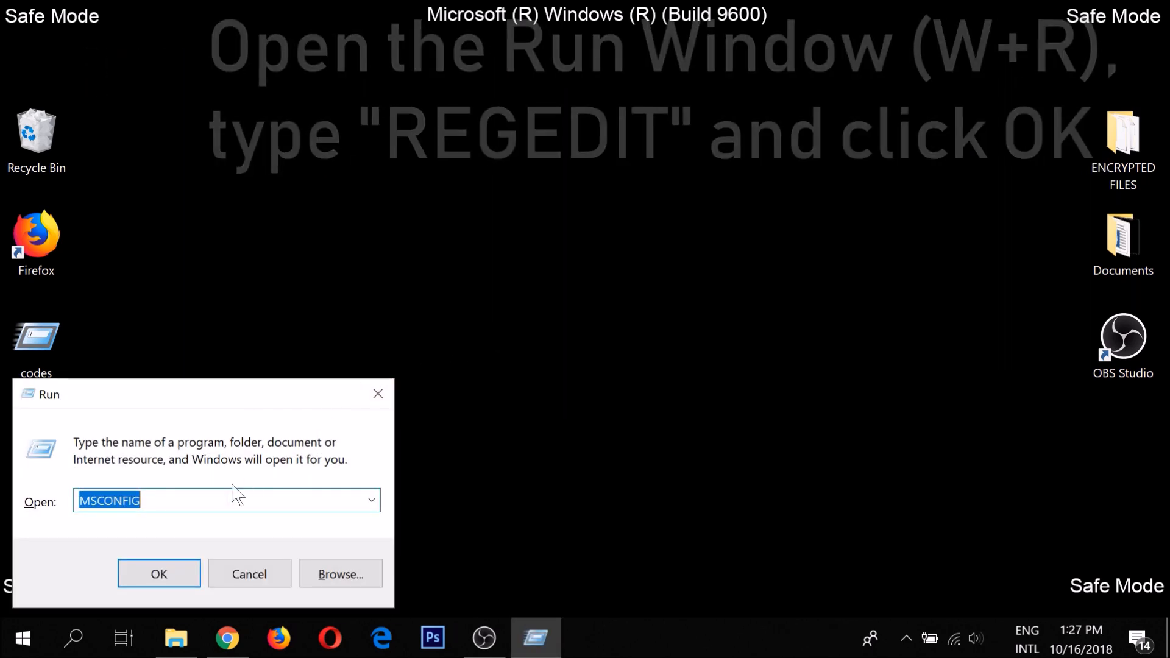
{"action": "type", "text": "REGEDIT"}
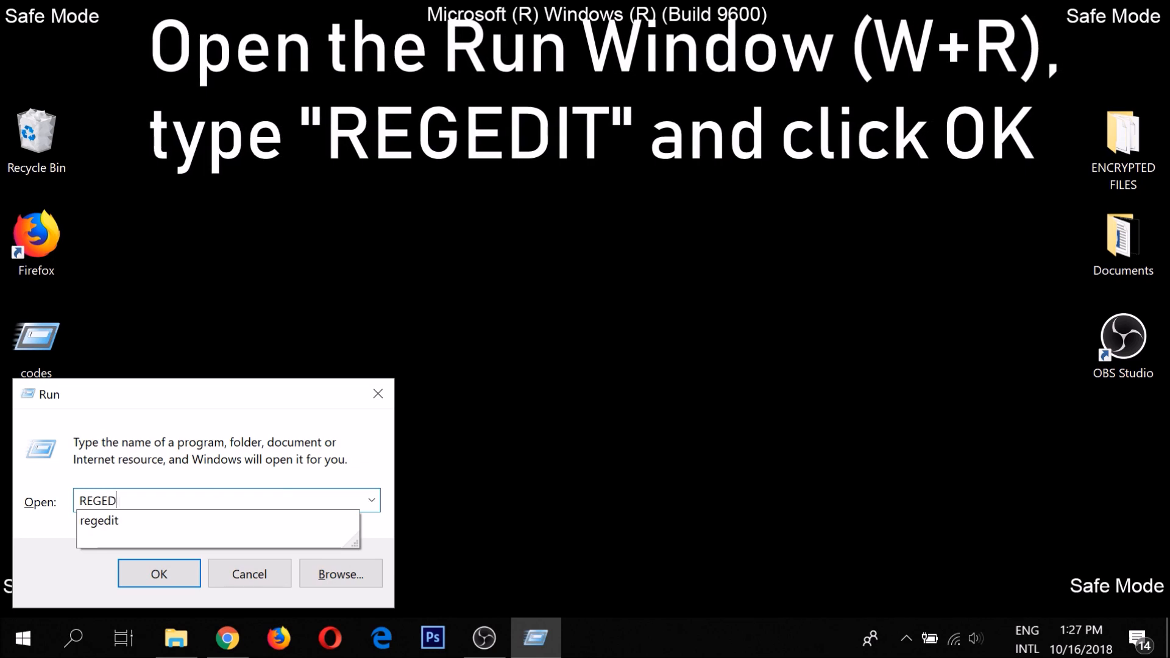
{"action": "left_click", "coordinate": [183, 571]}
Export the registry to the Desktop as a registration file named BACKUP, with the export range set to All.
{"action": "left_click", "coordinate": [440, 226]}
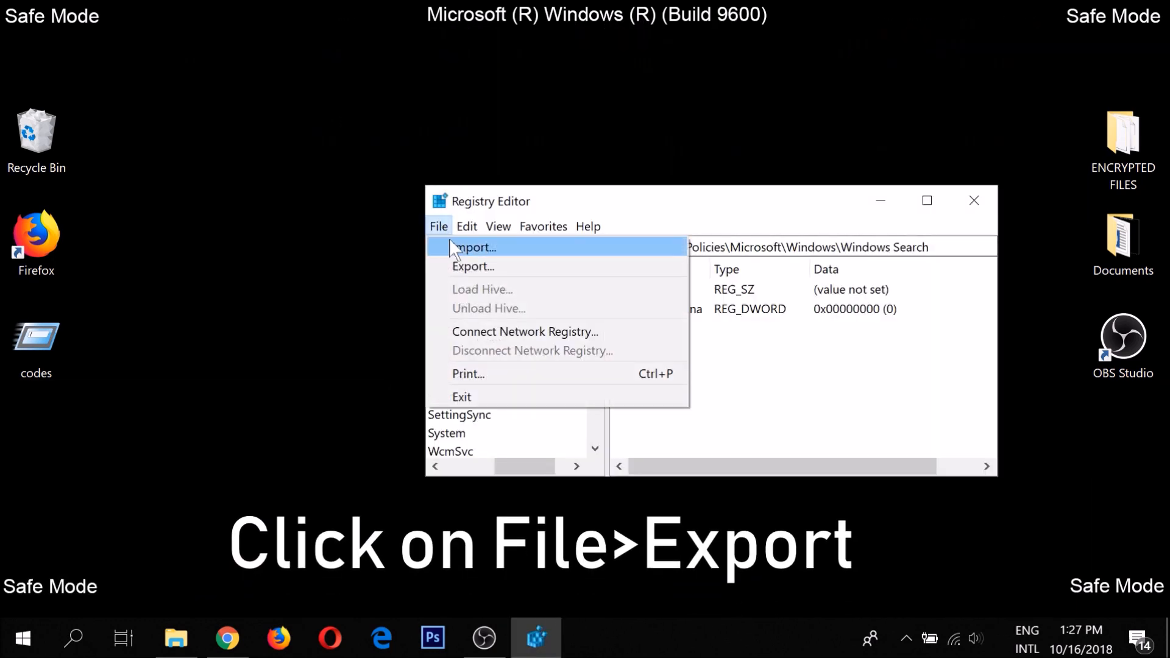
{"action": "left_click", "coordinate": [458, 265]}
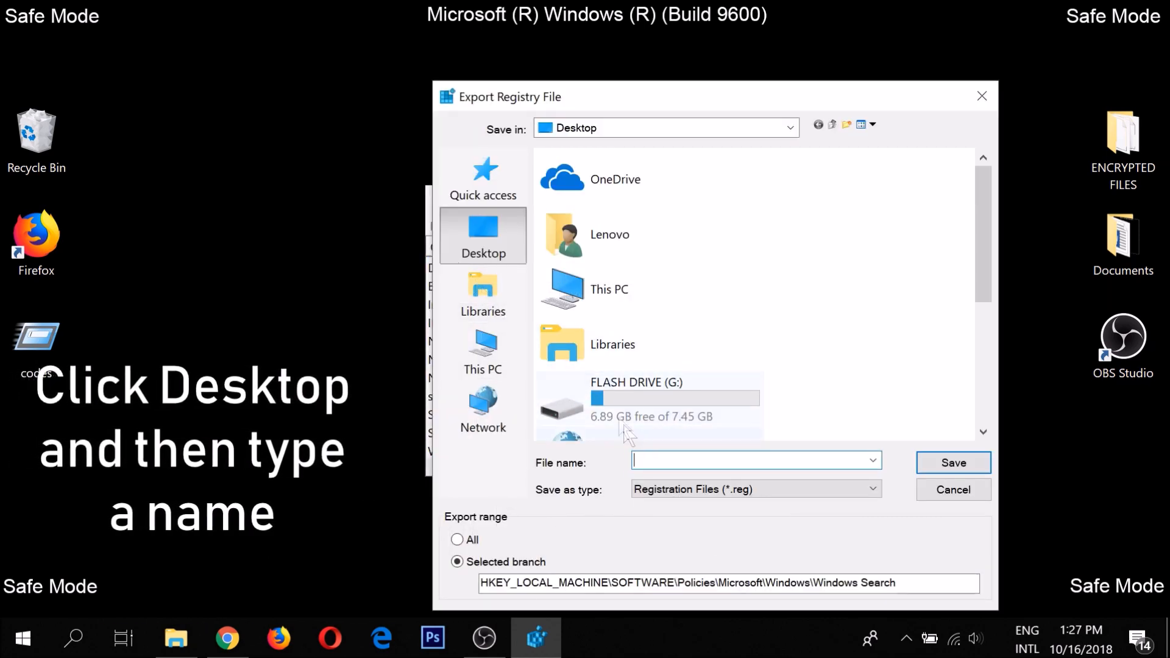
{"action": "left_click", "coordinate": [513, 261]}
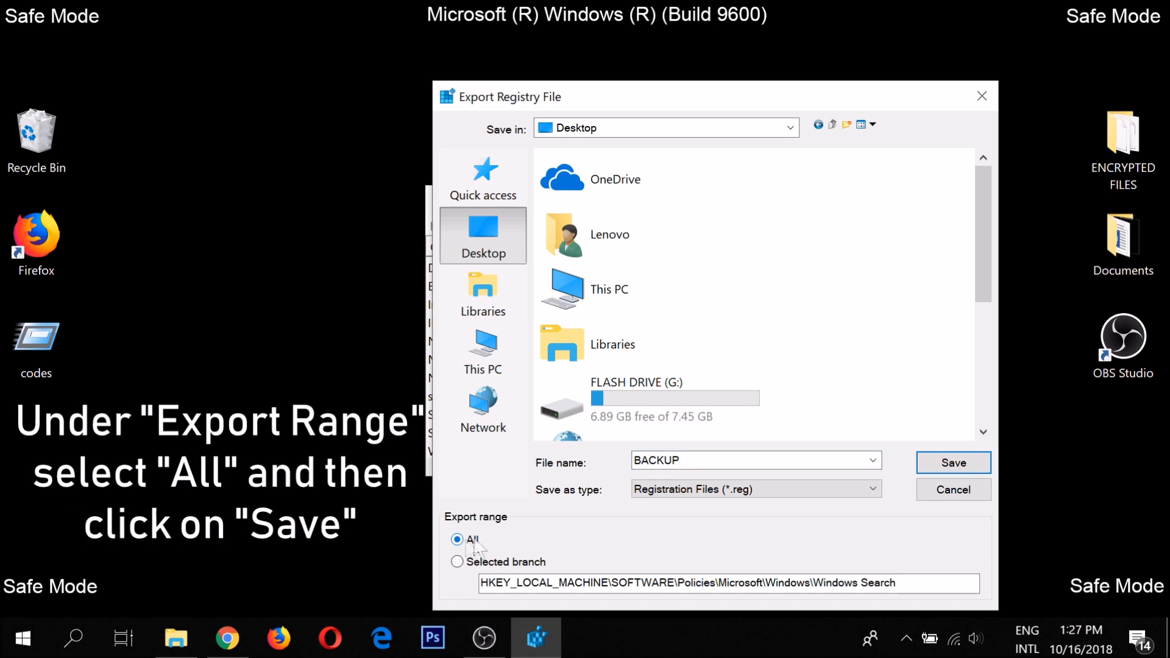
{"action": "left_click", "coordinate": [951, 462]}
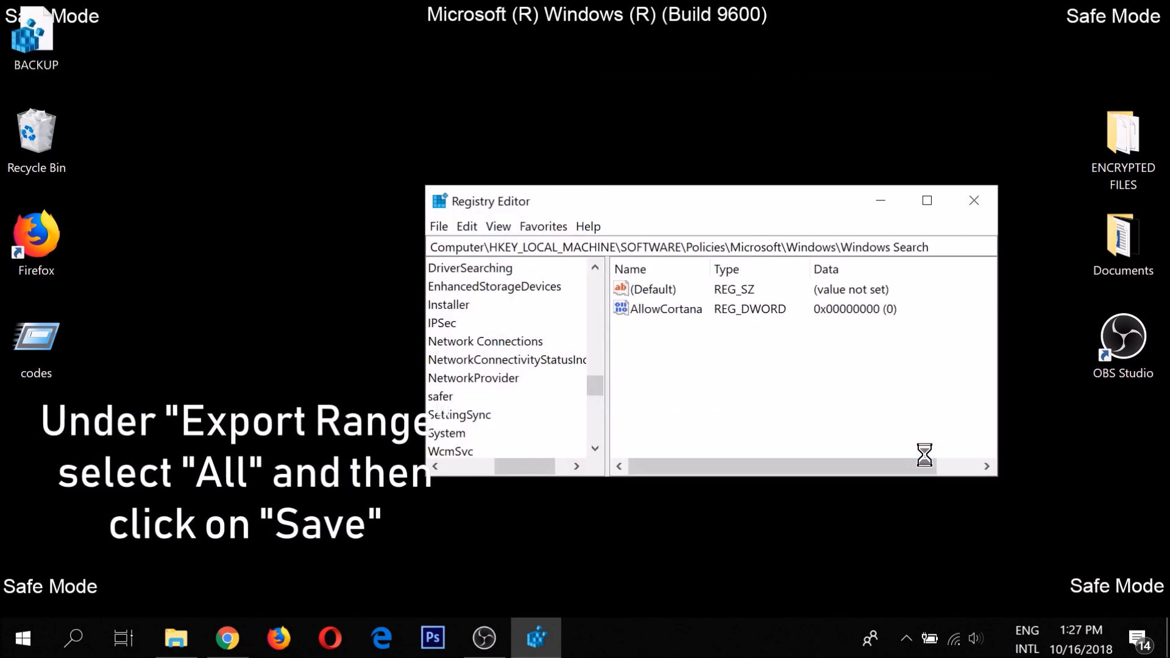
Highlight the BACKUP file on the desktop and close the Registry Editor without importing anything.
{"action": "left_click_drag", "start_coordinate": [130, 2], "coordinate": [29, 61]}
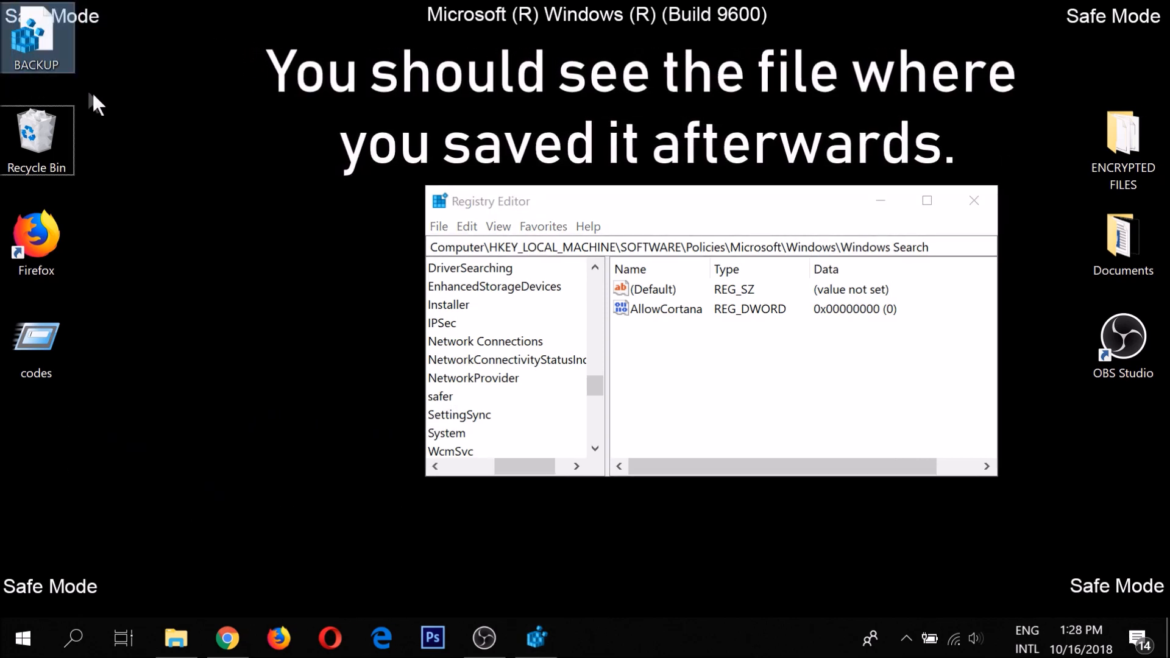
{"action": "left_click", "coordinate": [438, 227]}
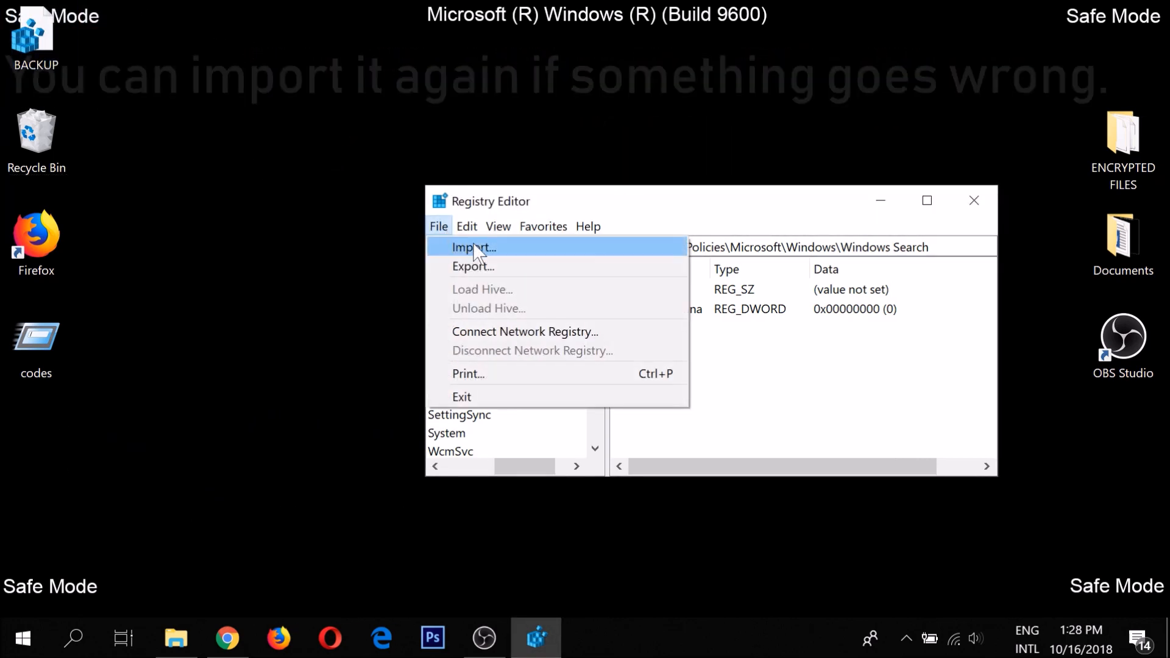
{"action": "left_click", "coordinate": [983, 200]}
{"action": "left_click", "coordinate": [983, 201]}
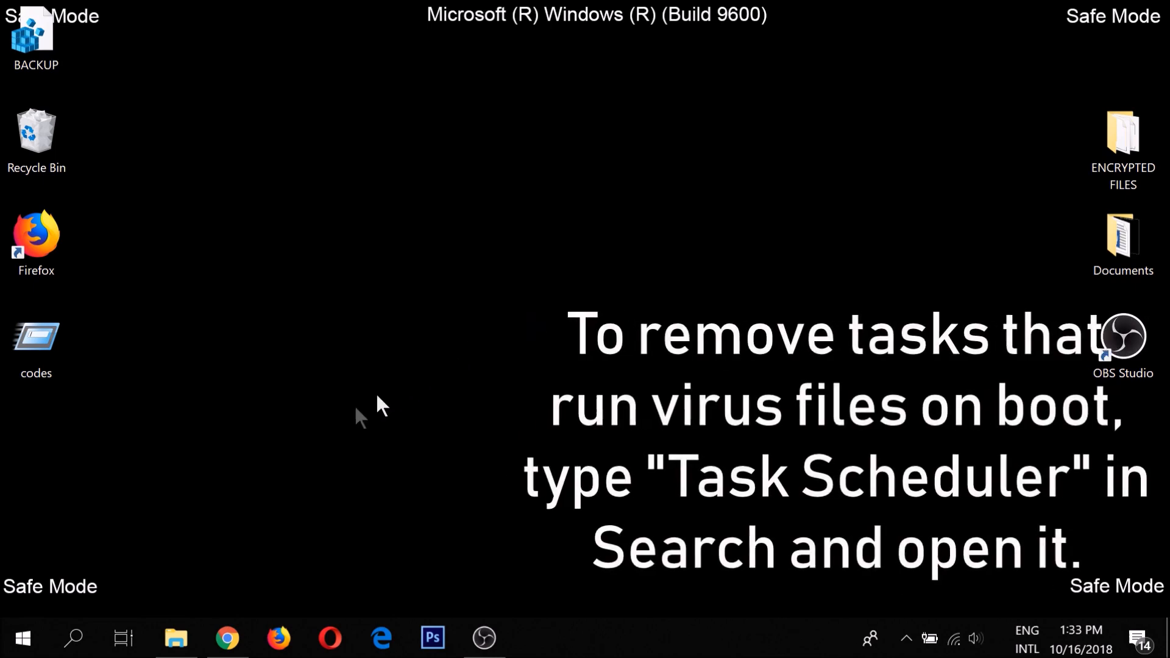
Search Windows for "Task Scheduler" and open it.
{"action": "left_click", "coordinate": [83, 629]}
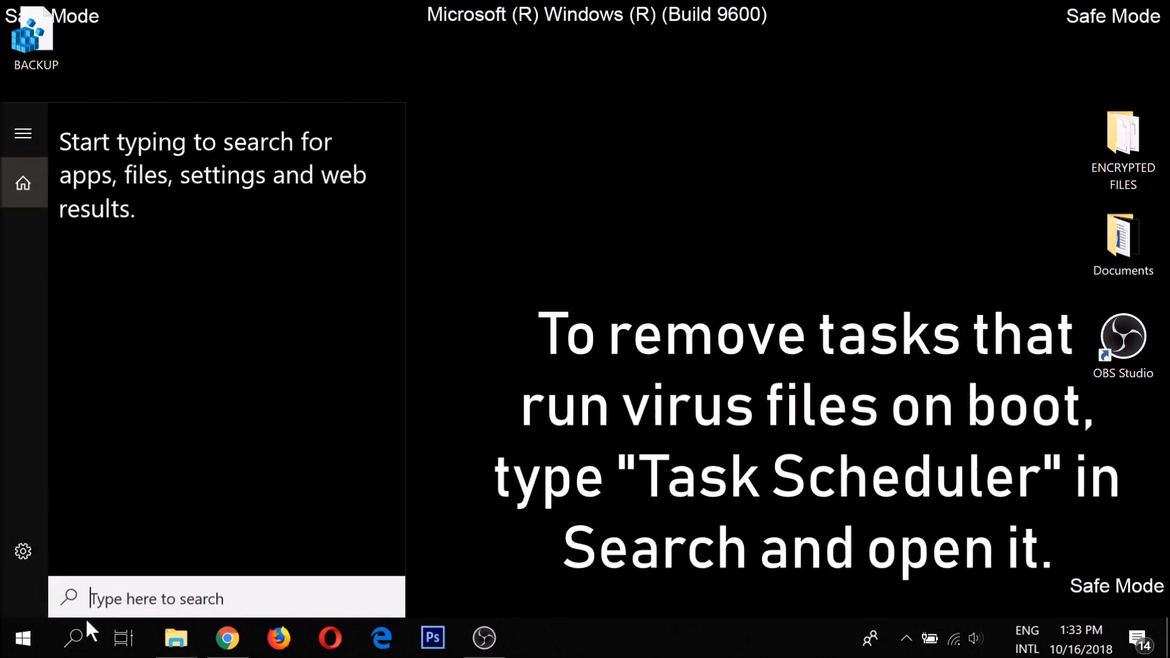
{"action": "type", "text": "Task Scheduler"}
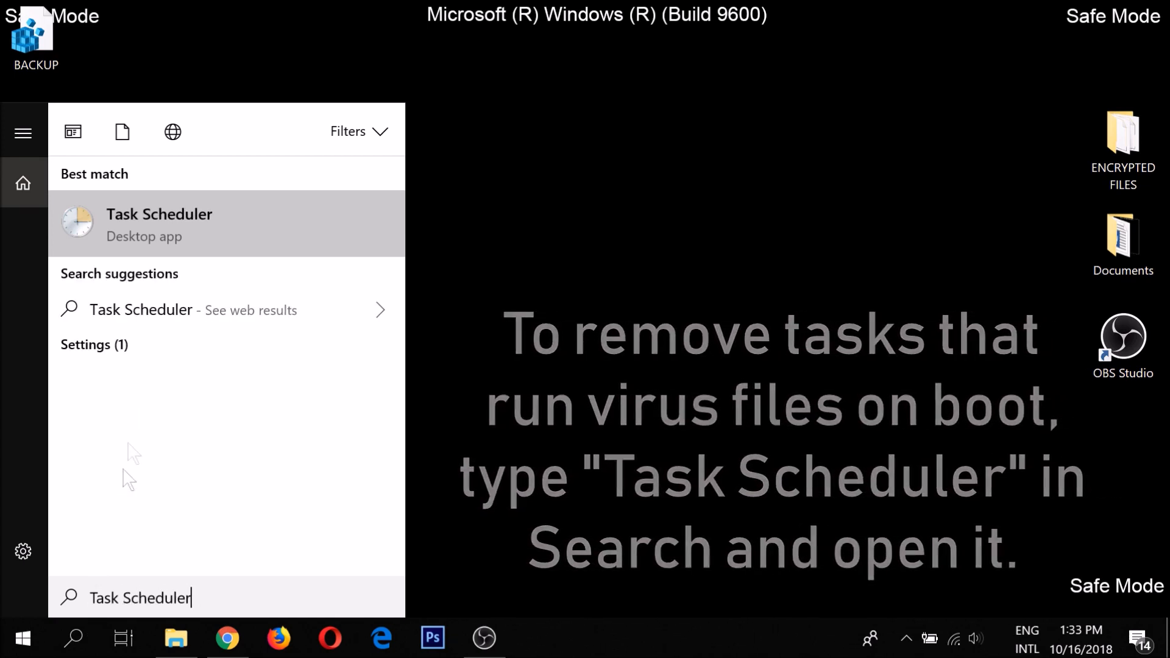
{"action": "left_click", "coordinate": [182, 230]}
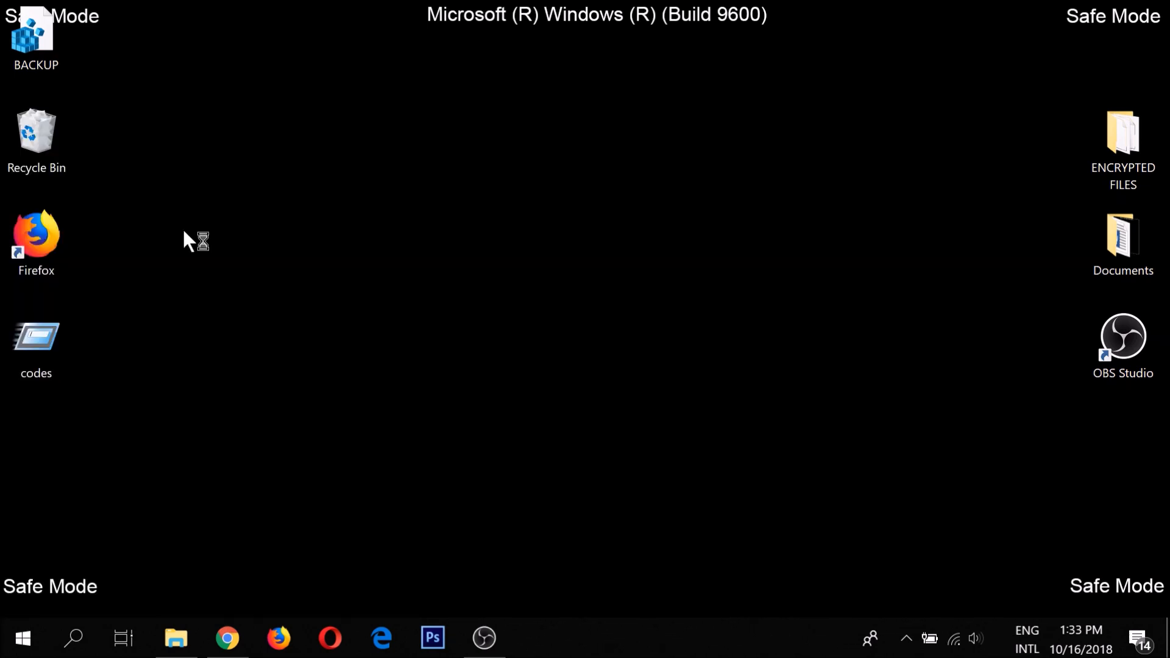
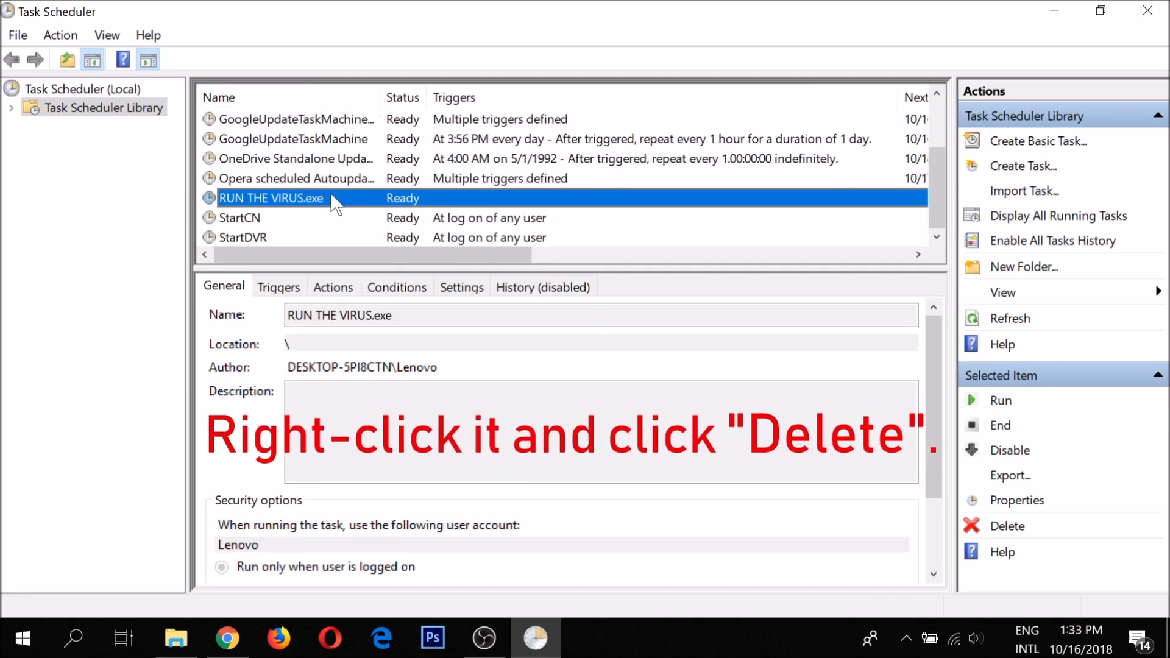
Delete the scheduled task RUN THE VIRUS.exe, confirm the deletion, and close Task Scheduler.
{"action": "right_click", "coordinate": [252, 204]}
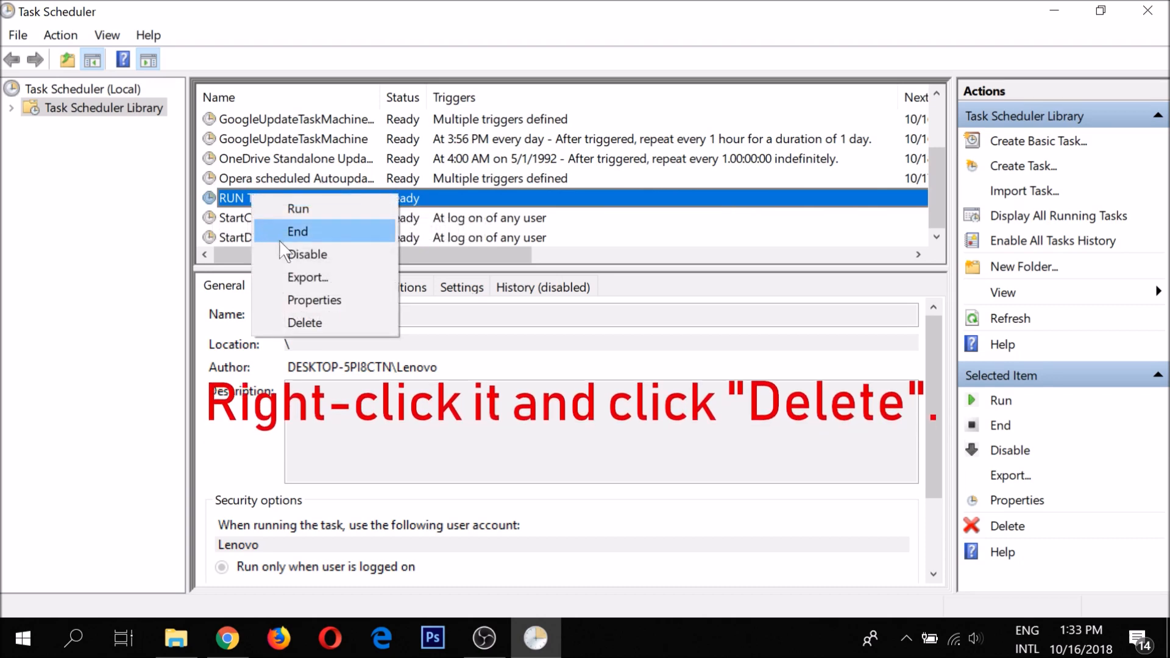
{"action": "left_click", "coordinate": [306, 322]}
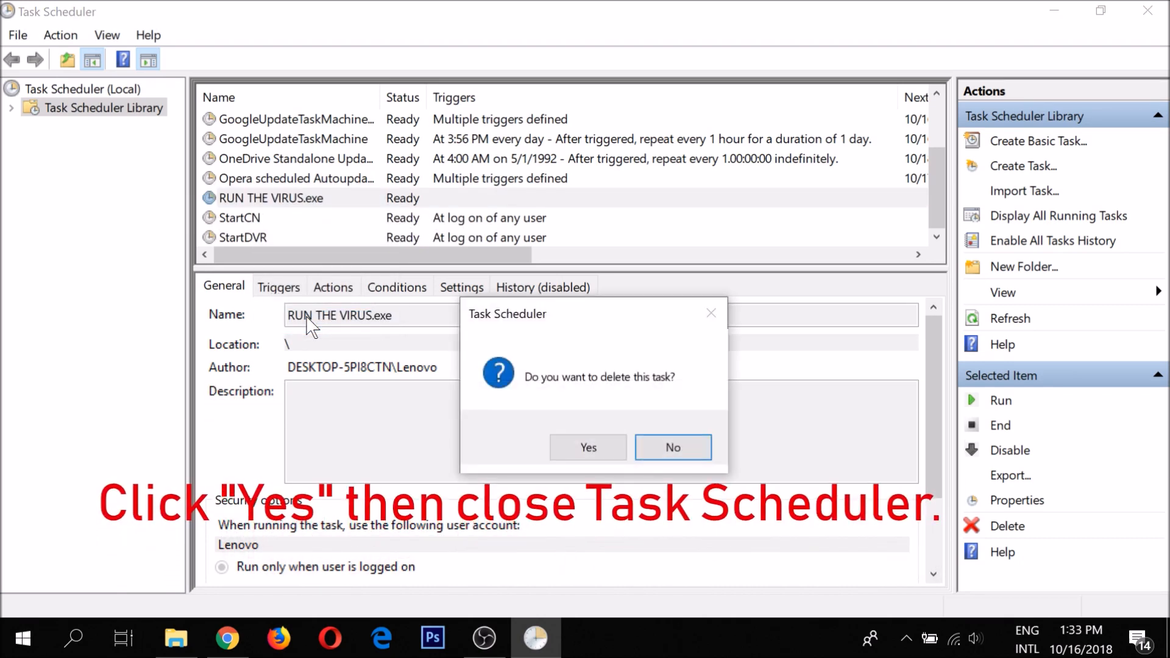
{"action": "left_click", "coordinate": [567, 452]}
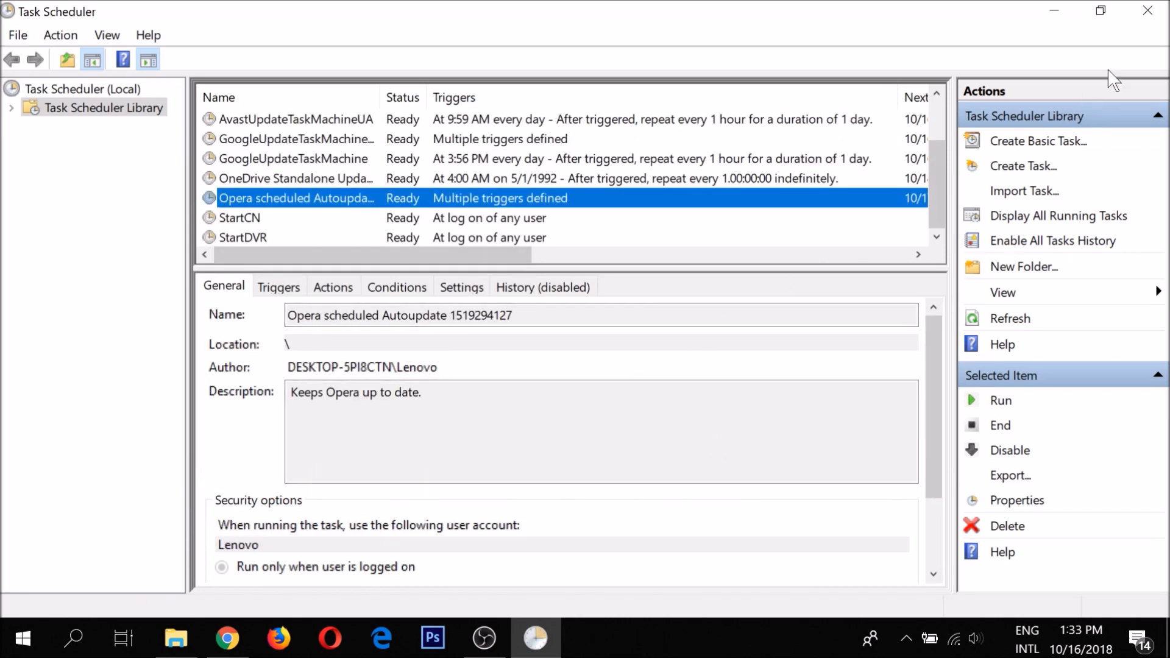
{"action": "left_click", "coordinate": [1150, 13]}
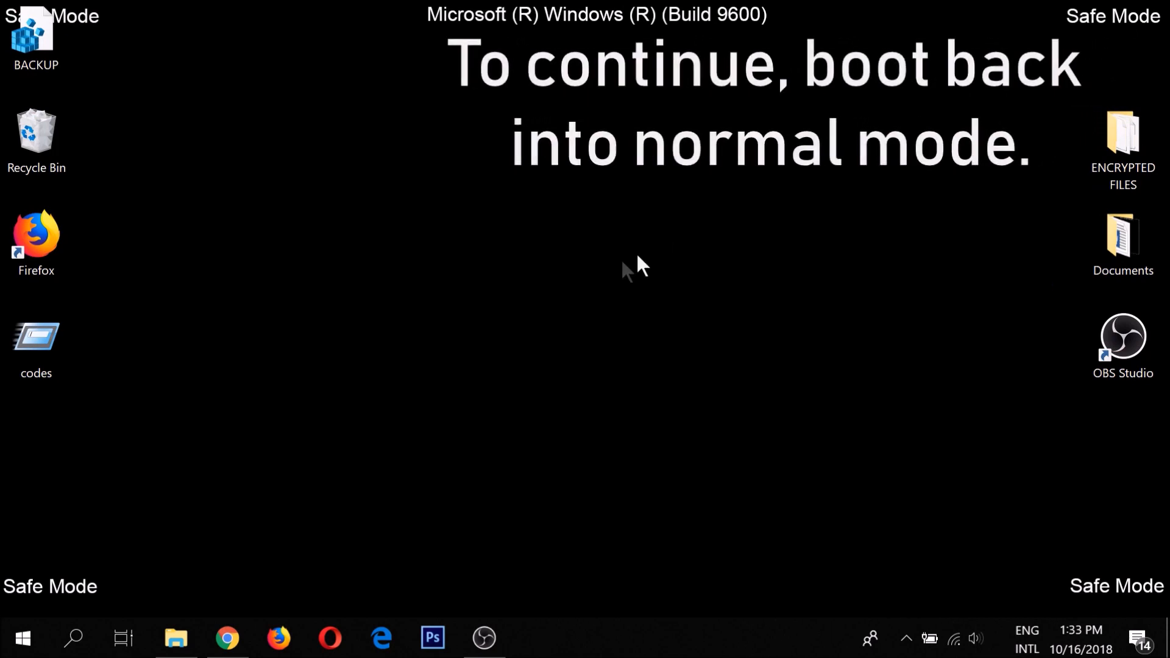
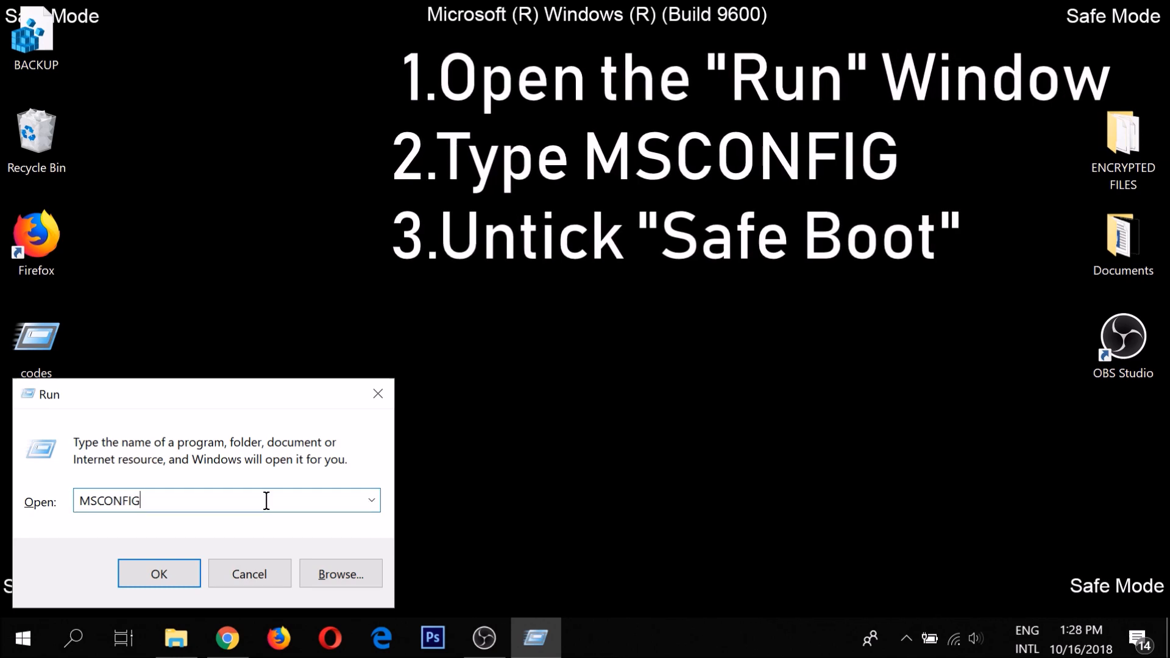
Run MSCONFIG, disable Safe boot in the boot options and apply it, then restart the PC into normal mode.
{"action": "left_click", "coordinate": [188, 574]}
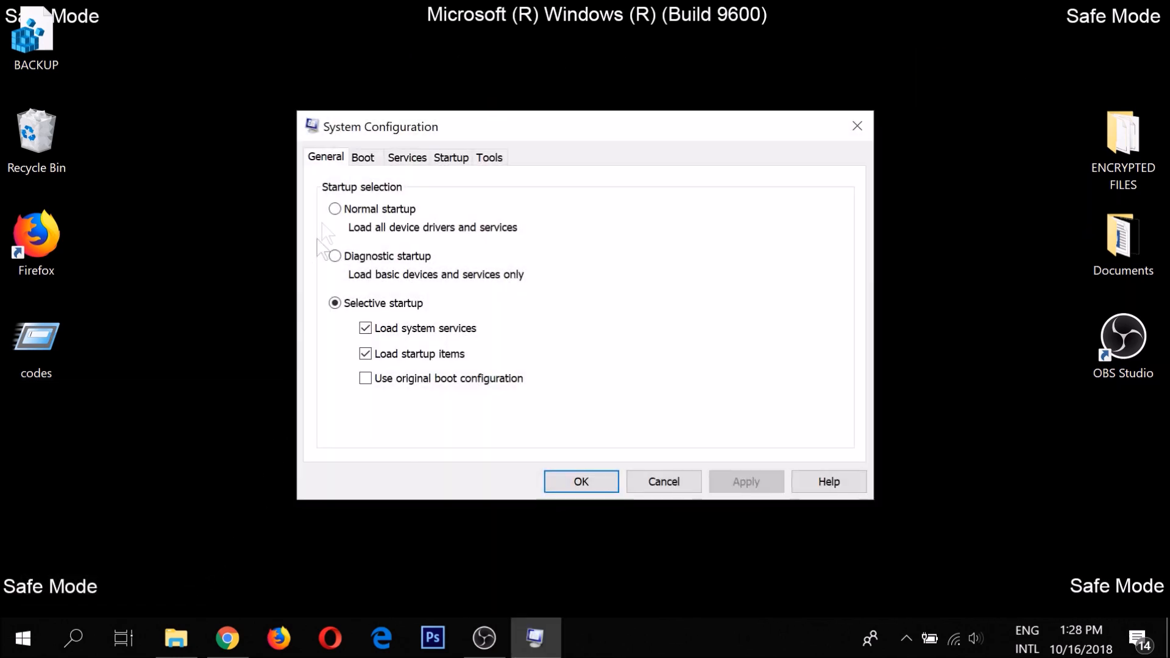
{"action": "left_click", "coordinate": [364, 160]}
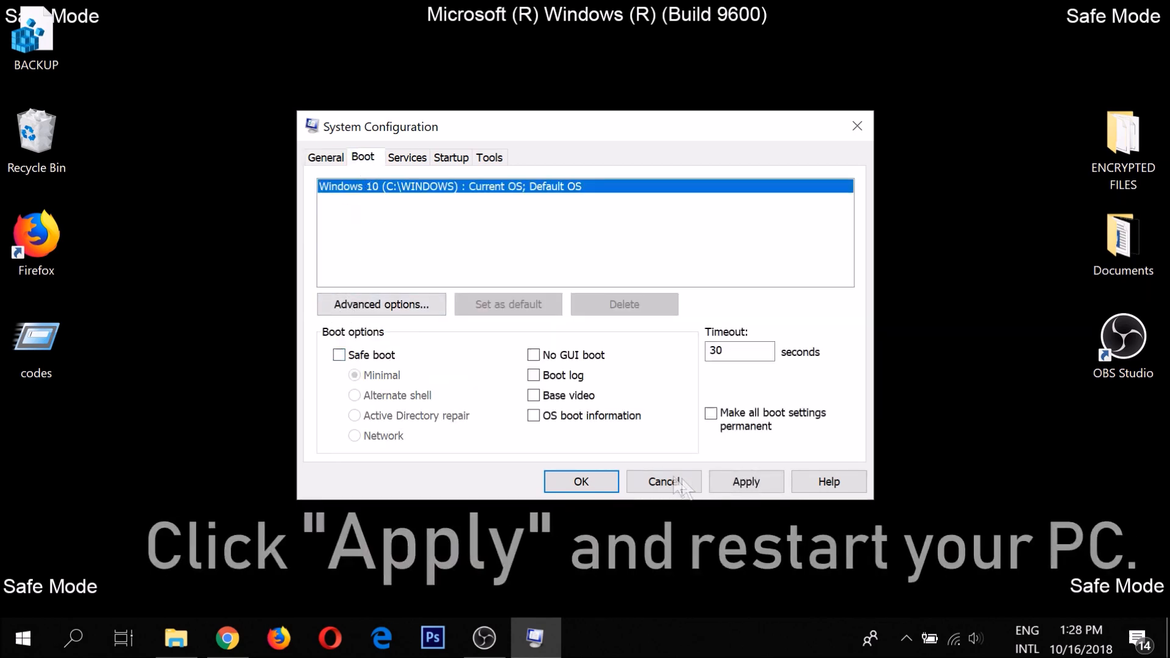
{"action": "left_click", "coordinate": [746, 481]}
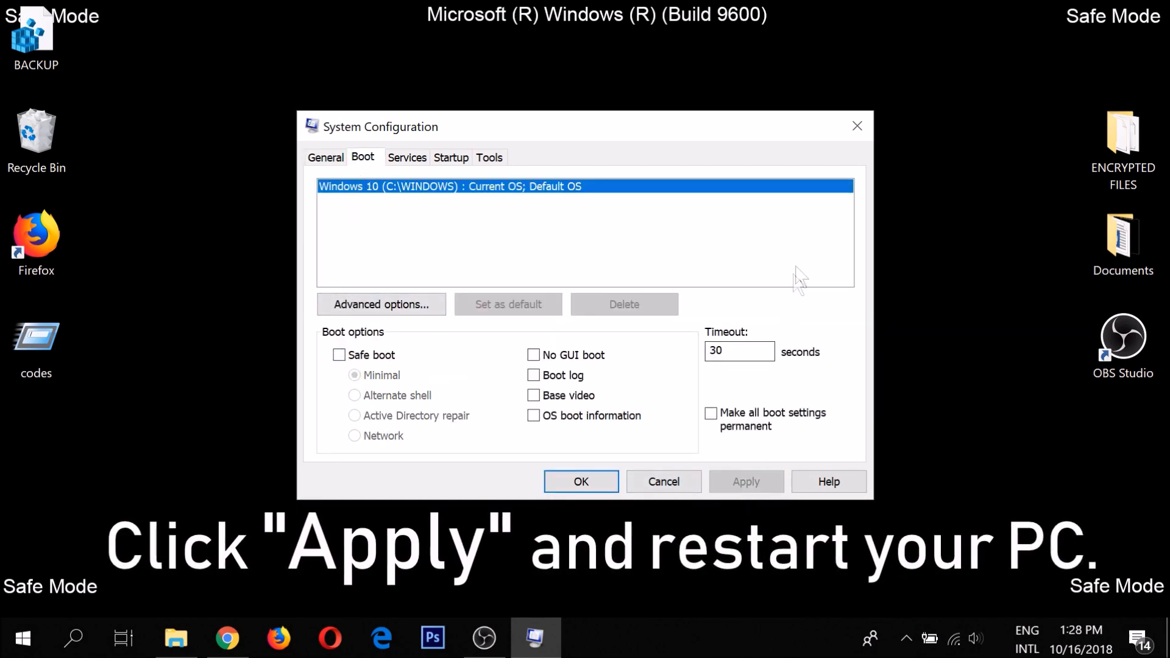
{"action": "left_click", "coordinate": [857, 126]}
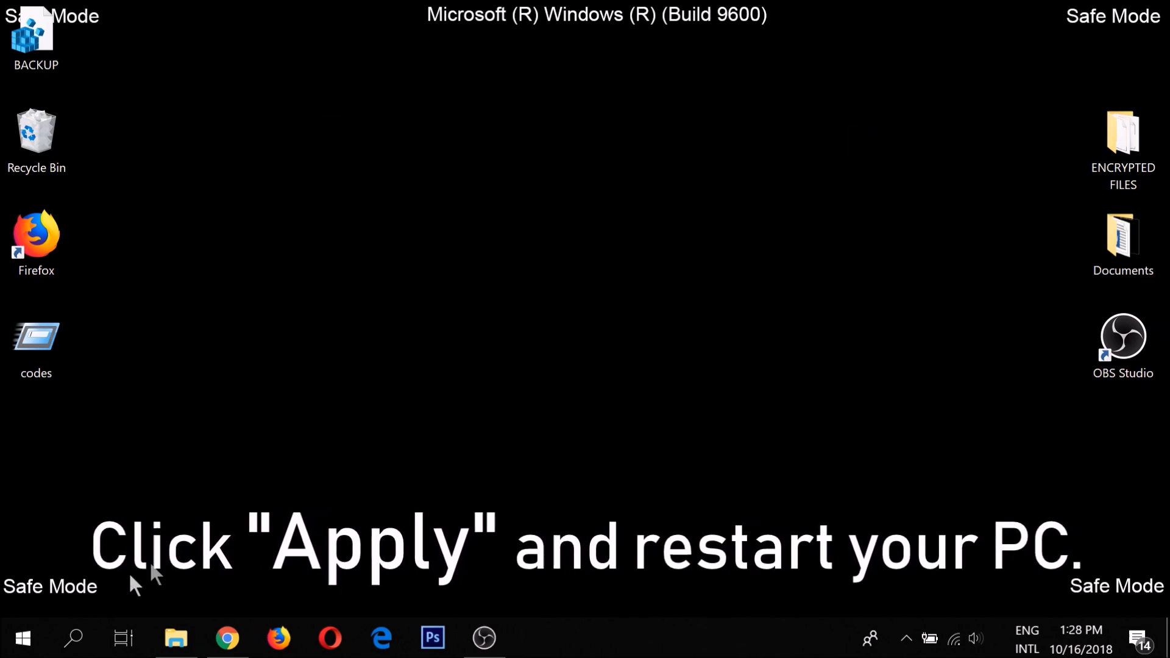
{"action": "left_click", "coordinate": [25, 637]}
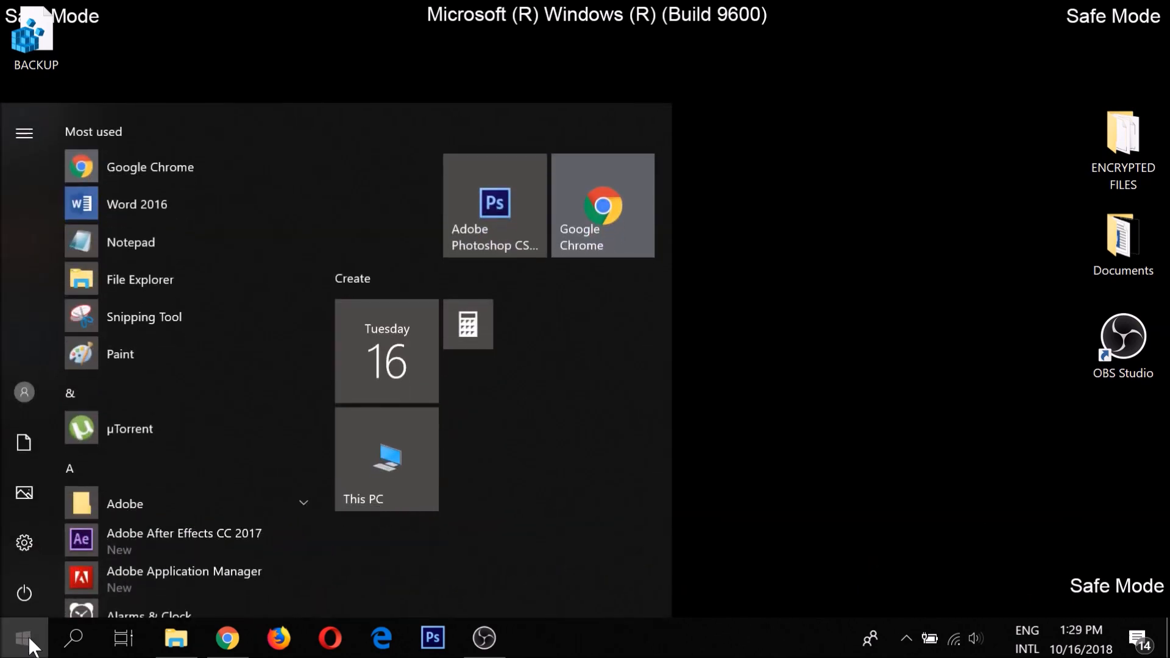
{"action": "left_click", "coordinate": [34, 596]}
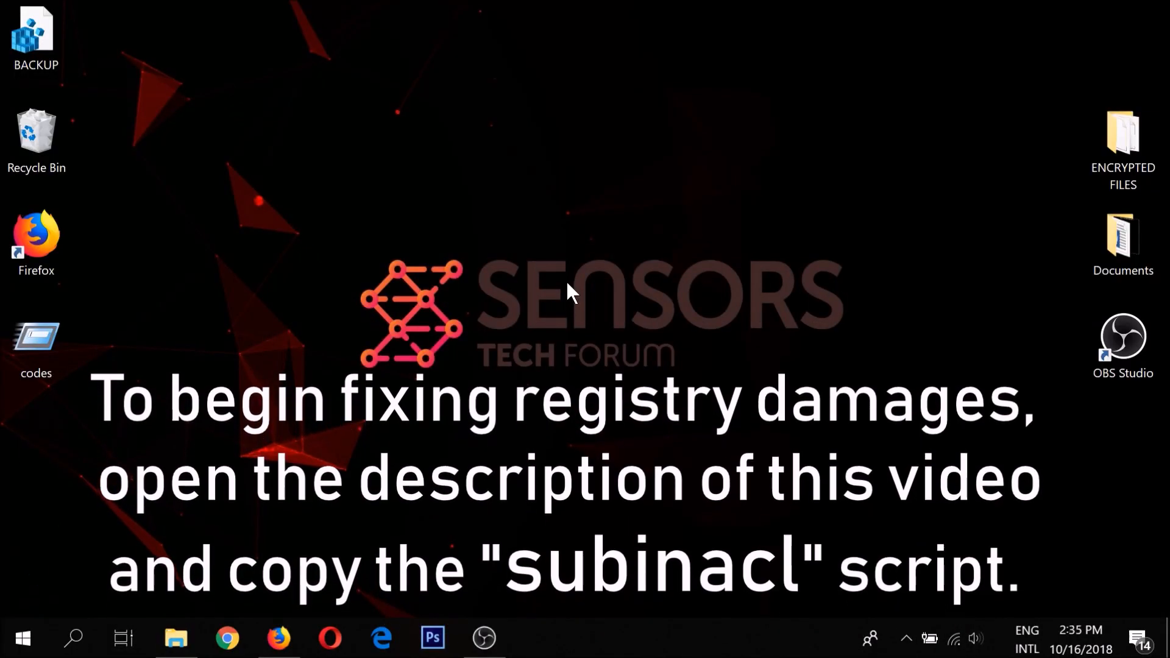
Switch to Firefox and copy all the subinacl script lines from the video description, then minimize the browser.
{"action": "left_click", "coordinate": [280, 634]}
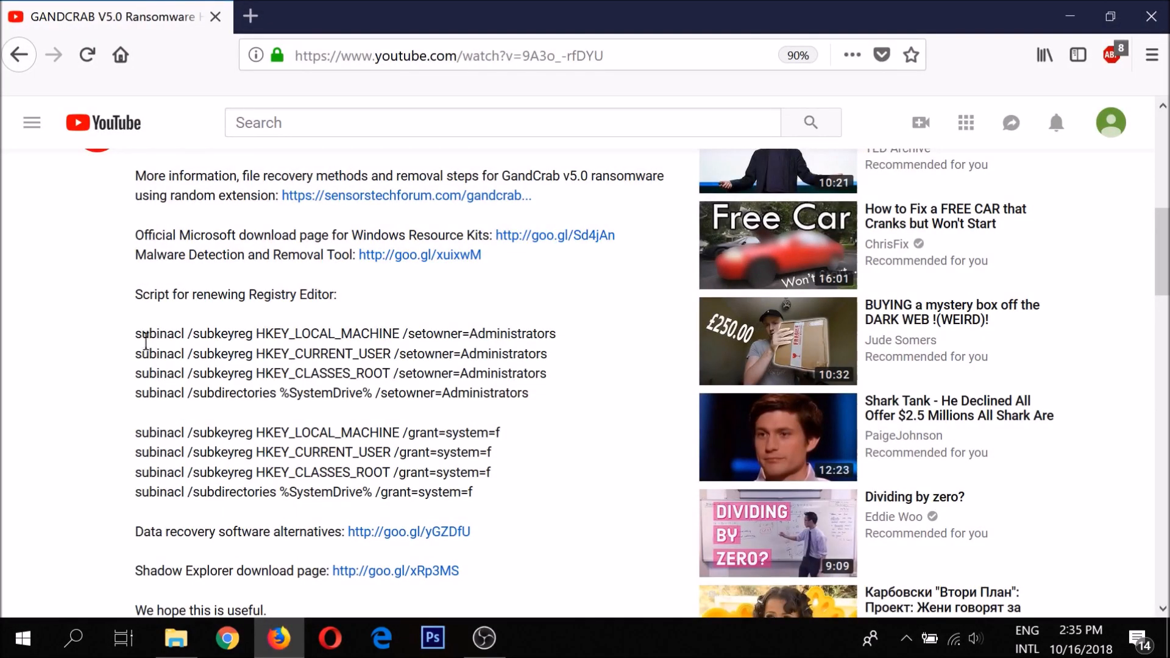
{"action": "left_click_drag", "start_coordinate": [138, 335], "coordinate": [495, 505]}
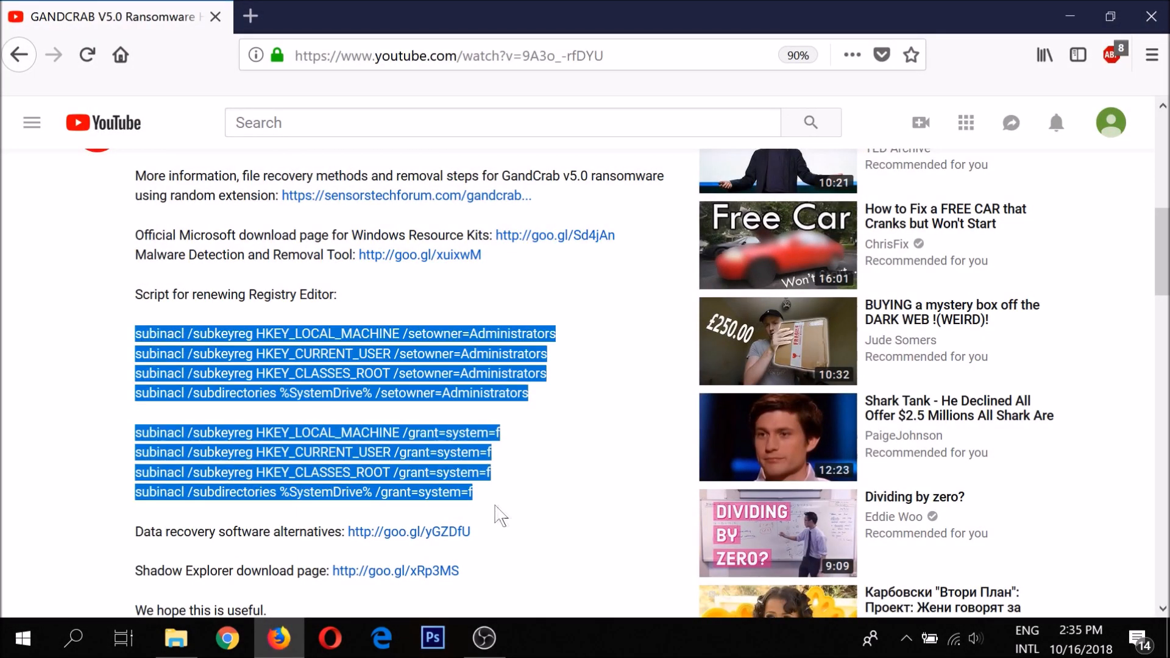
{"action": "right_click", "coordinate": [479, 469]}
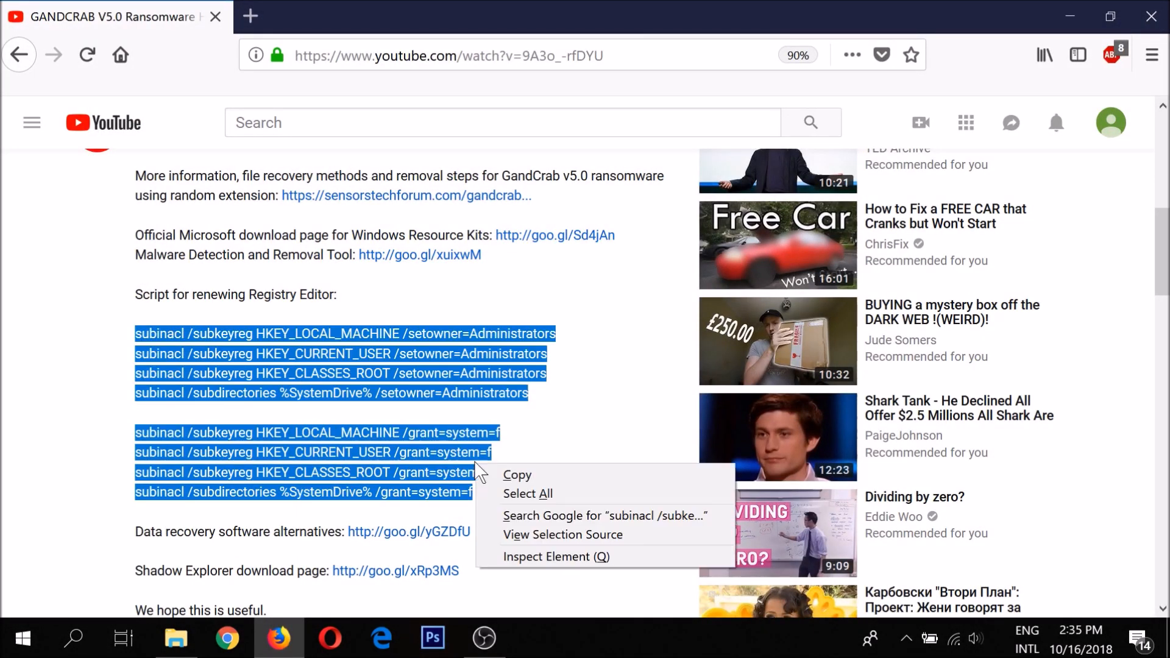
{"action": "left_click", "coordinate": [513, 474]}
{"action": "left_click", "coordinate": [663, 411]}
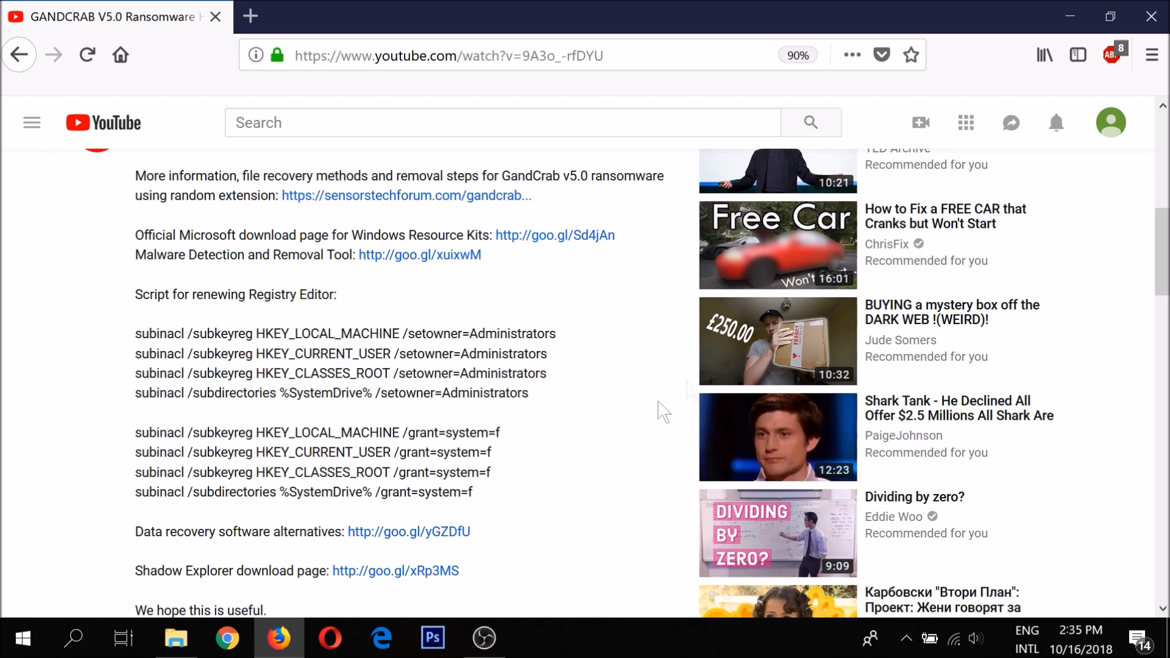
{"action": "left_click", "coordinate": [1061, 16]}
Create a new text document on the desktop and name it FIX.
{"action": "right_click", "coordinate": [39, 424]}
{"action": "mouse_move", "coordinate": [130, 352]}
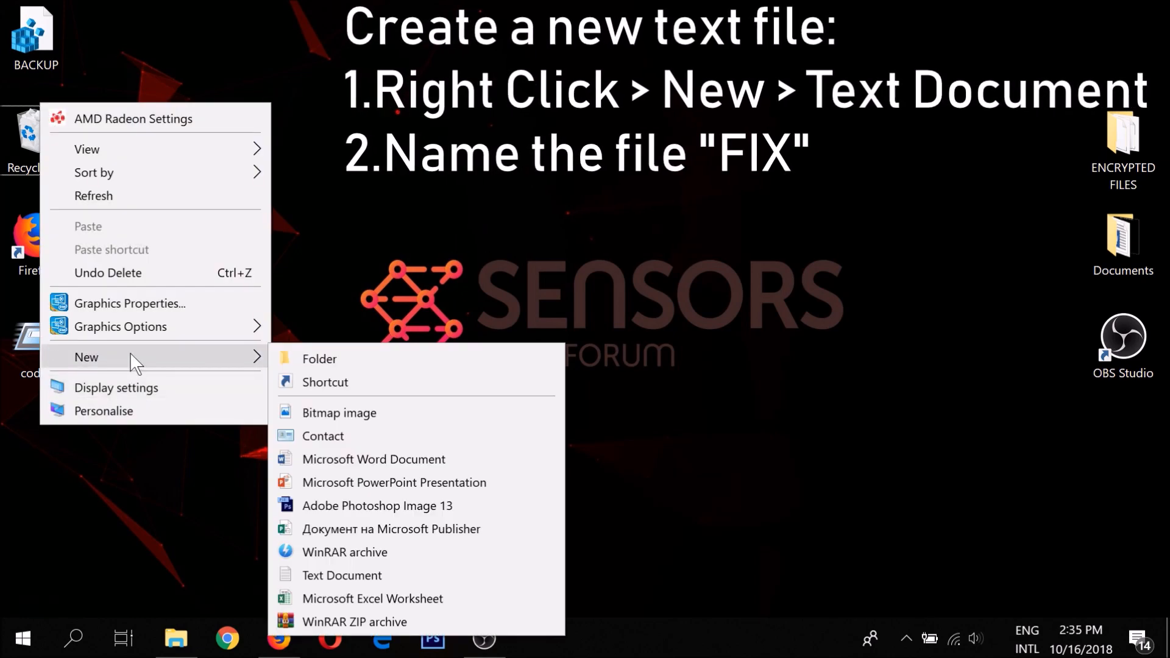
{"action": "left_click", "coordinate": [365, 573]}
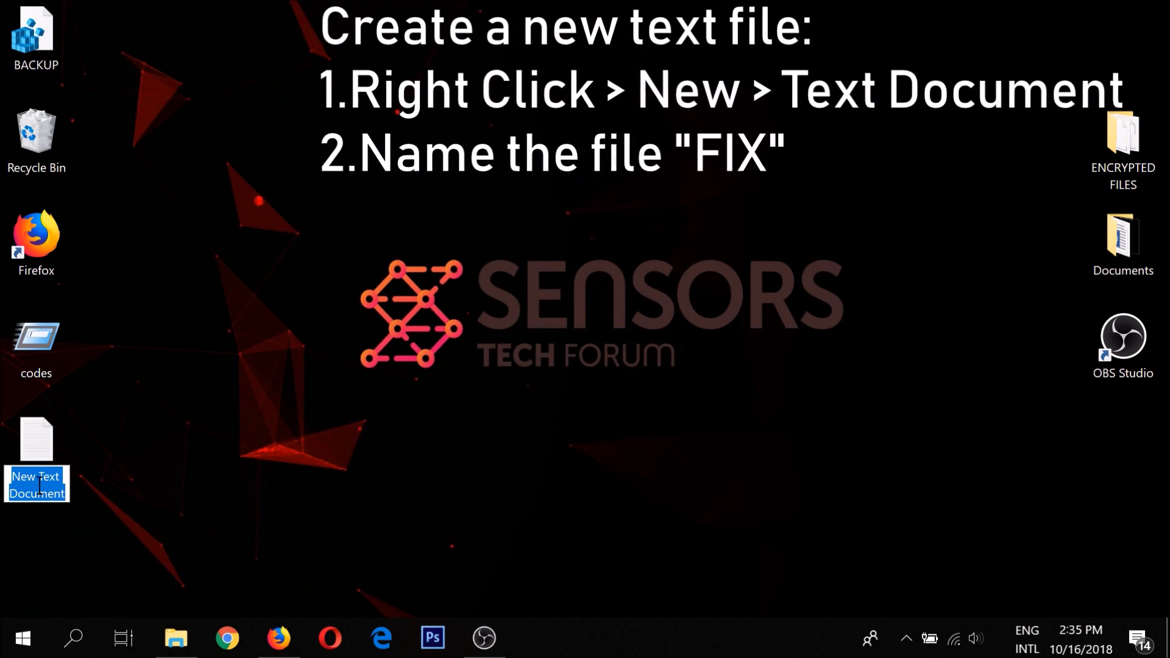
{"action": "type", "text": "FIX"}
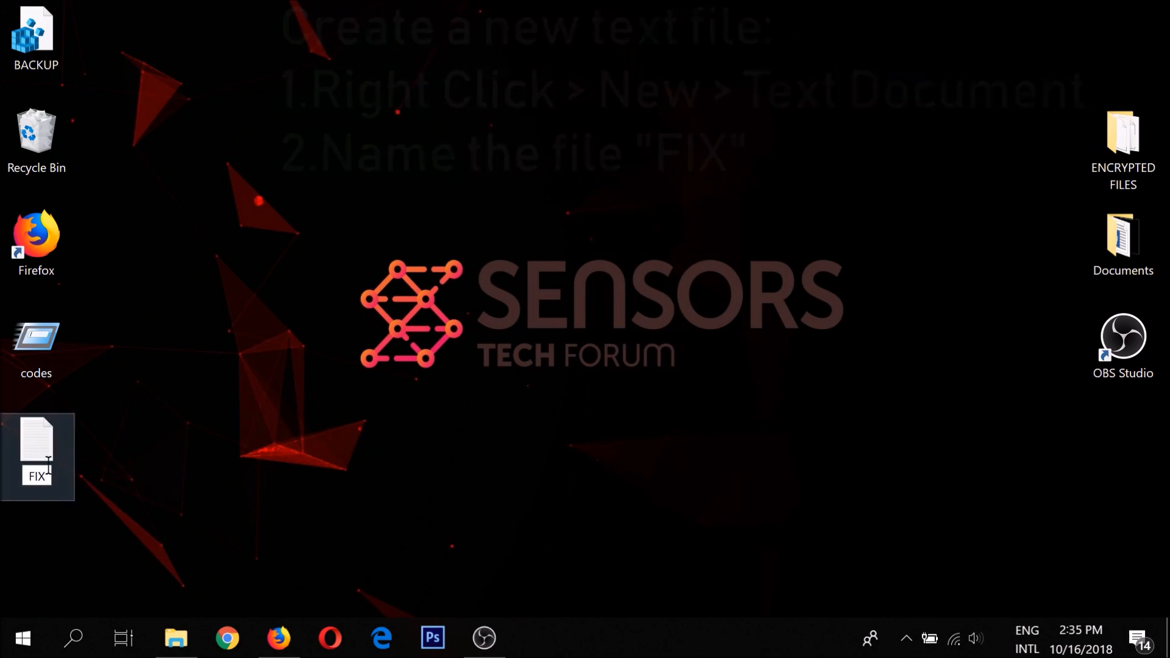
{"action": "left_click", "coordinate": [101, 412]}
Open the FIX text document in Notepad and paste the copied subinacl script into it.
{"action": "double_click", "coordinate": [38, 435]}
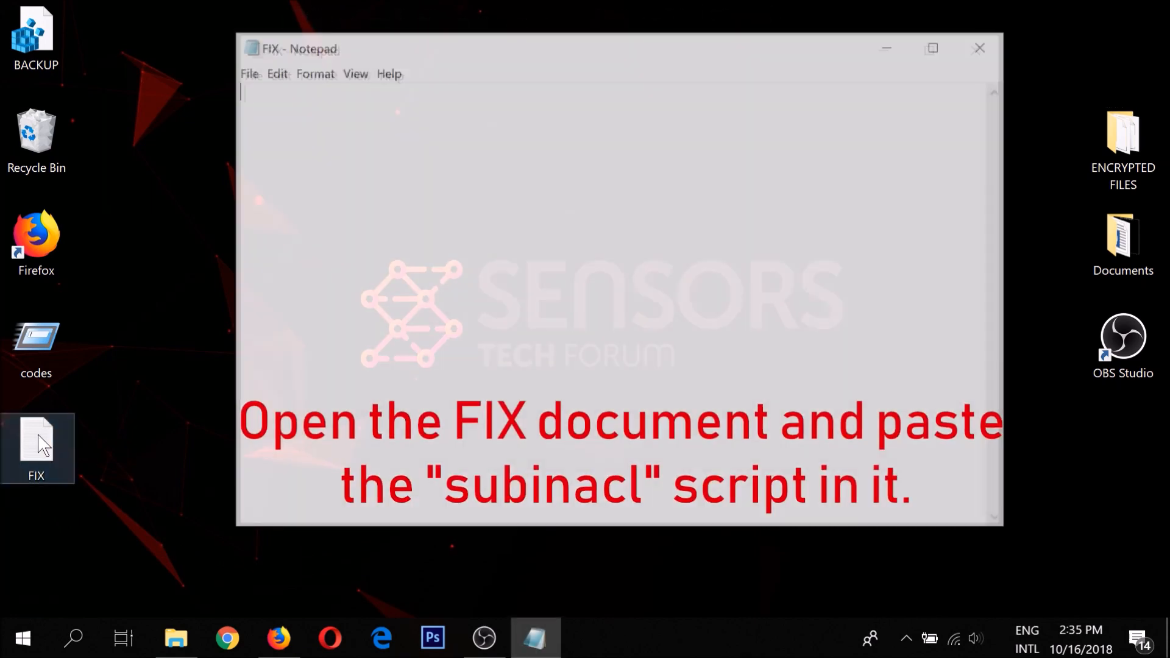
{"action": "right_click", "coordinate": [297, 206]}
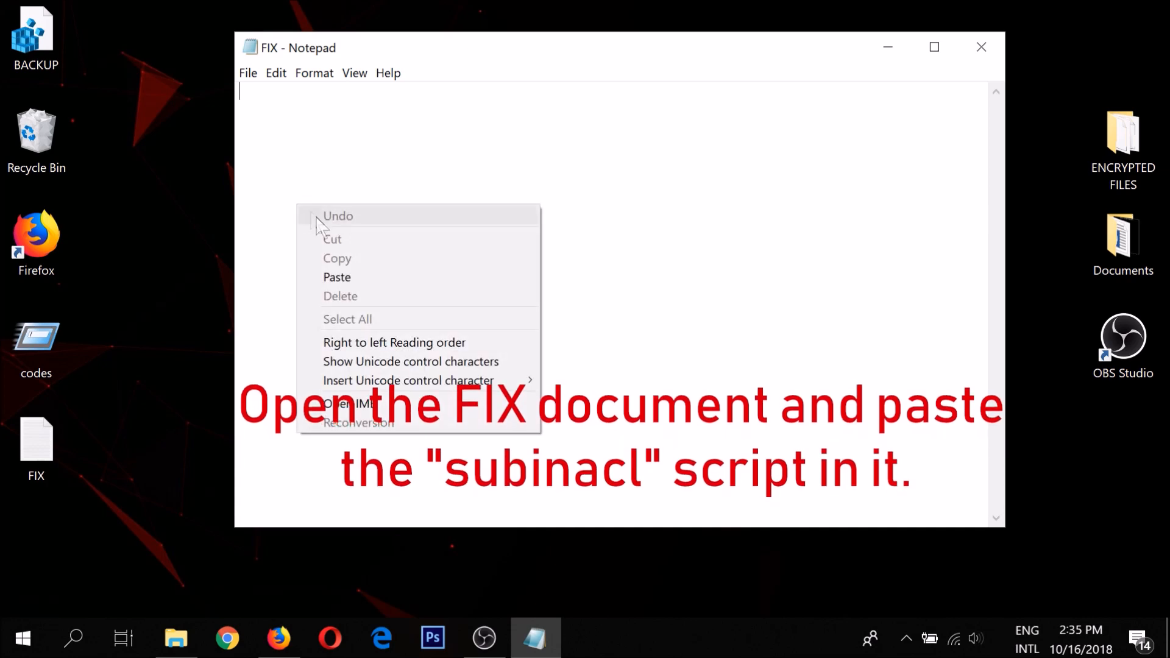
{"action": "left_click", "coordinate": [346, 275]}
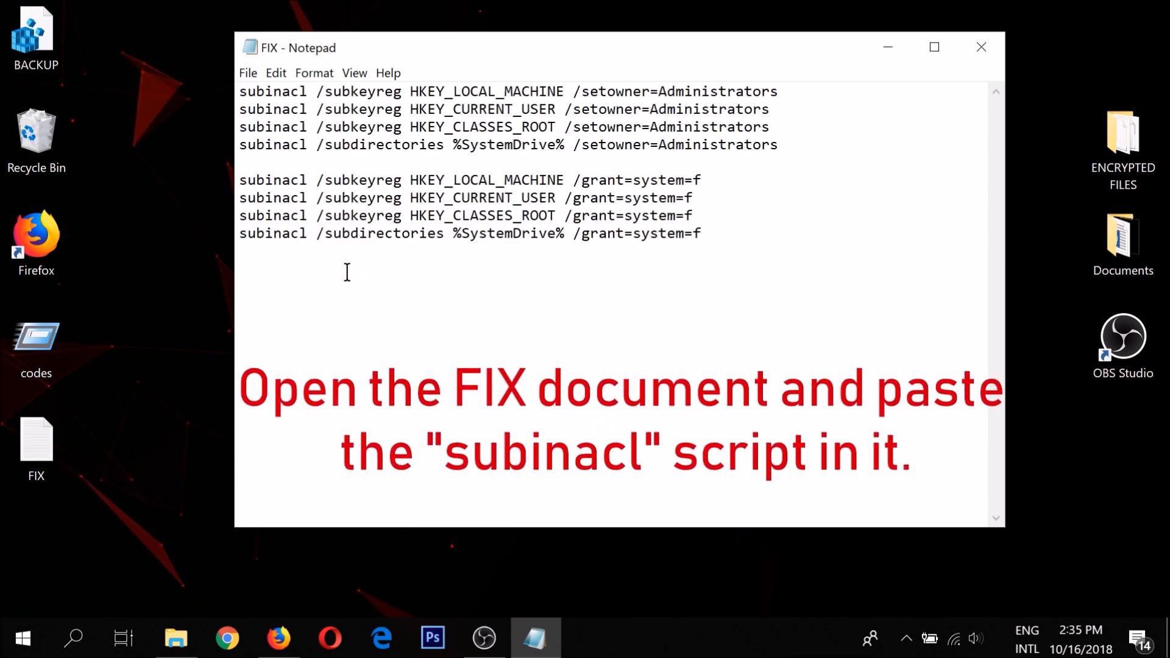
Save the script to the Desktop as FIX.bat with the file type All Files, and close Notepad.
{"action": "left_click", "coordinate": [252, 76]}
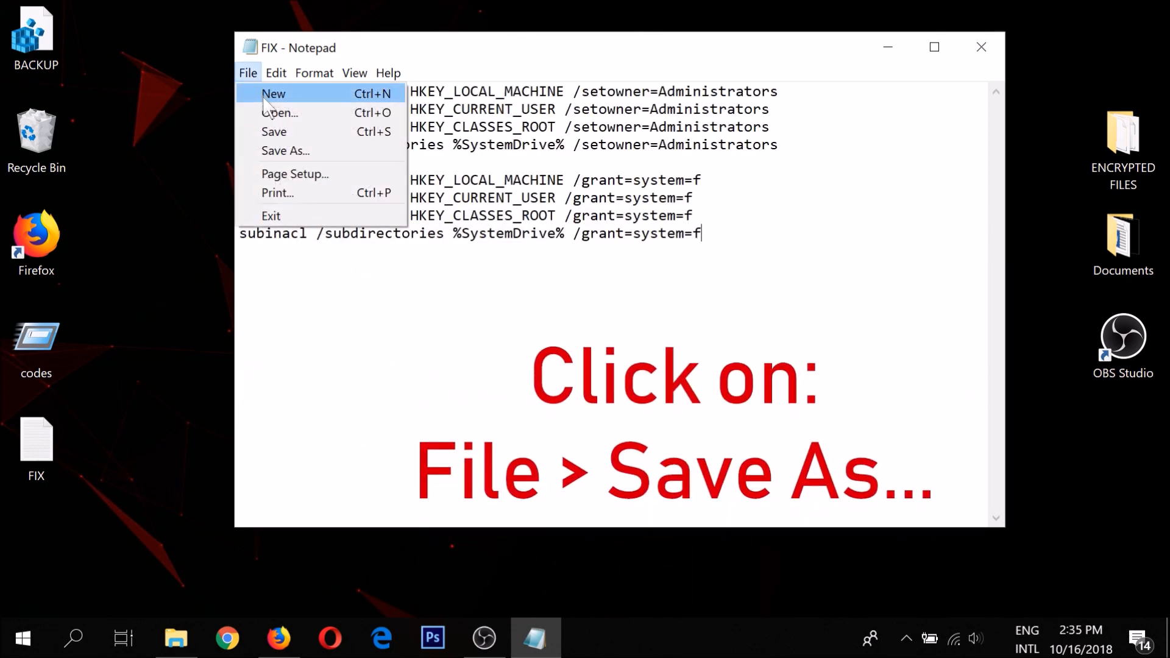
{"action": "left_click", "coordinate": [287, 151]}
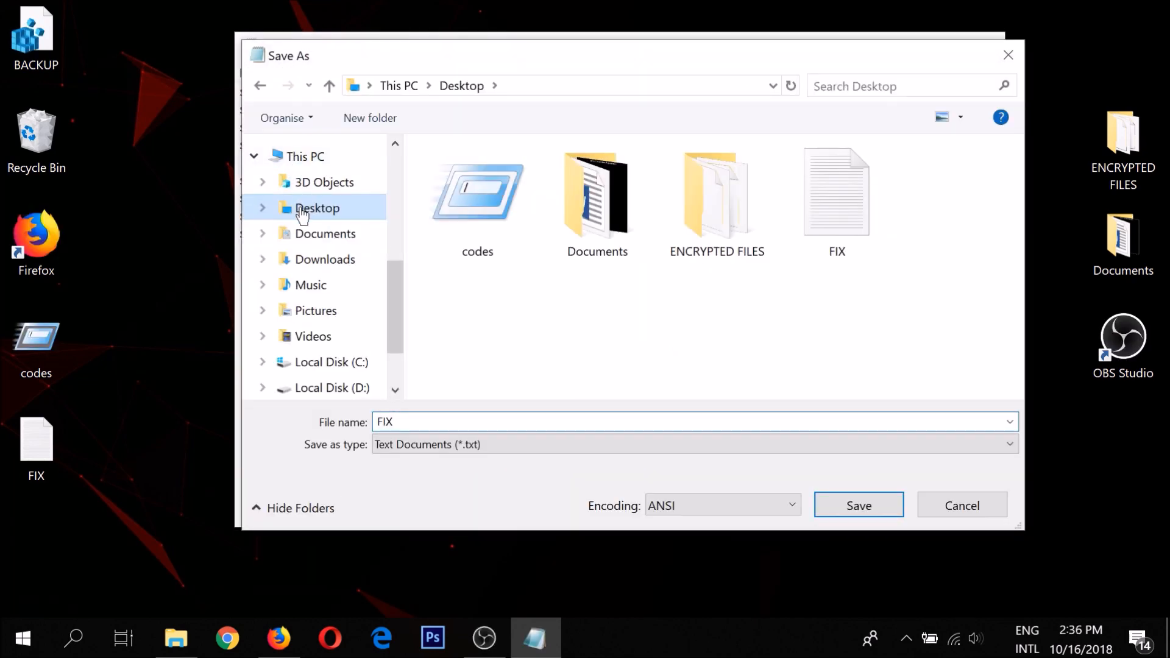
{"action": "double_click", "coordinate": [404, 421]}
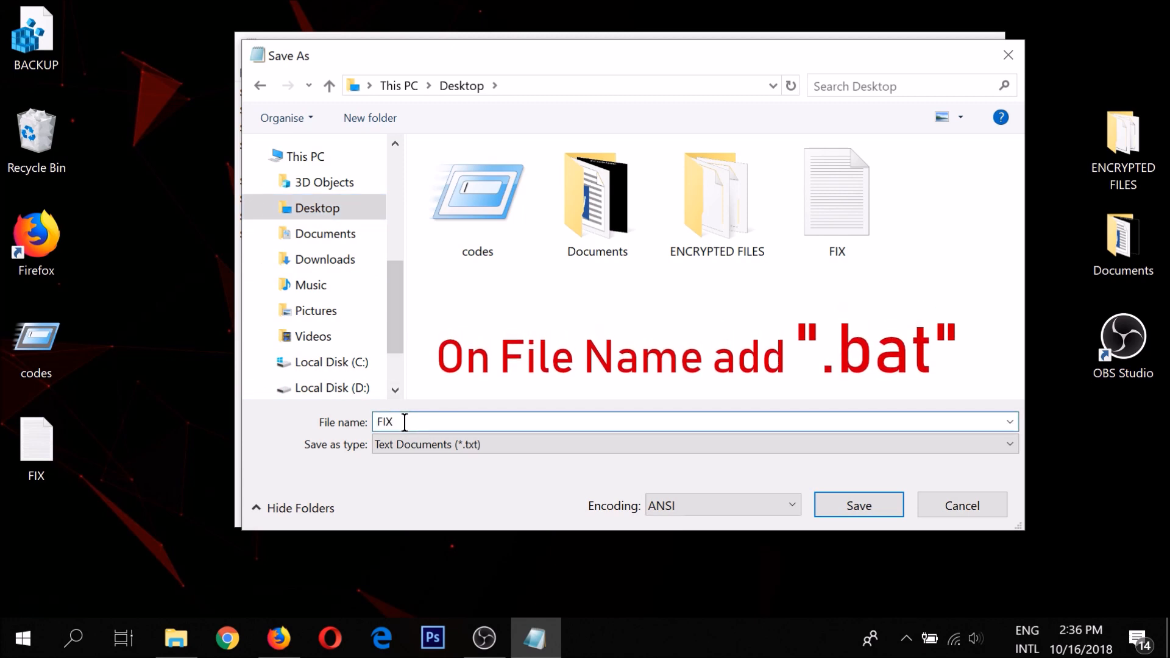
{"action": "type", "text": ".b"}
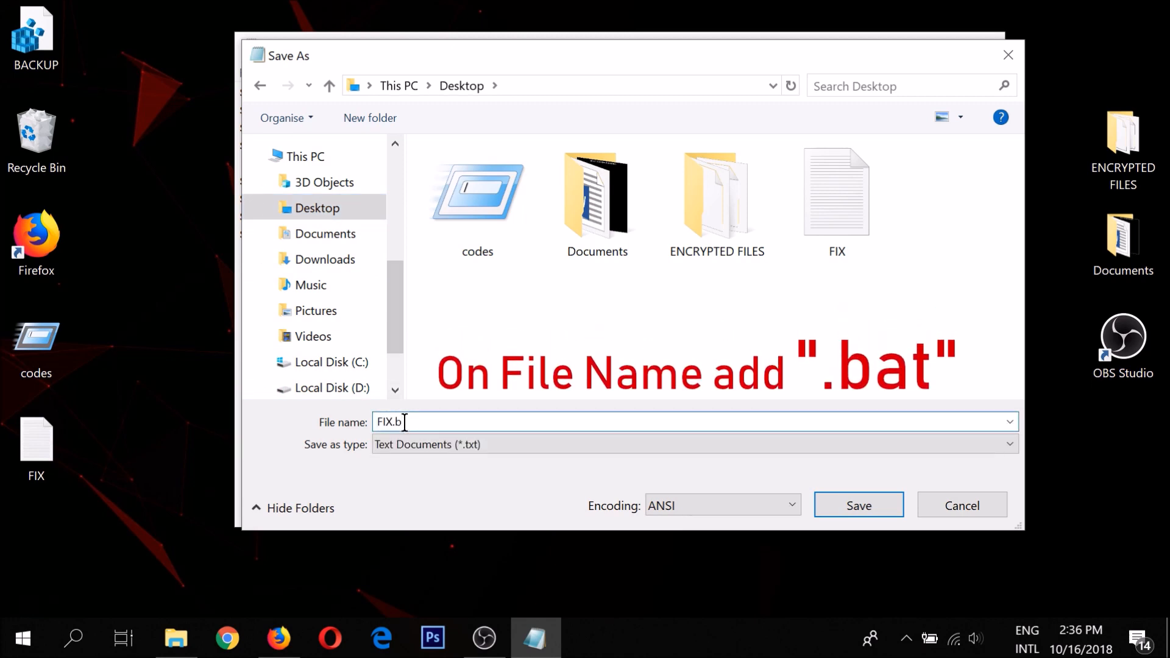
{"action": "type", "text": "at"}
{"action": "left_click", "coordinate": [418, 444]}
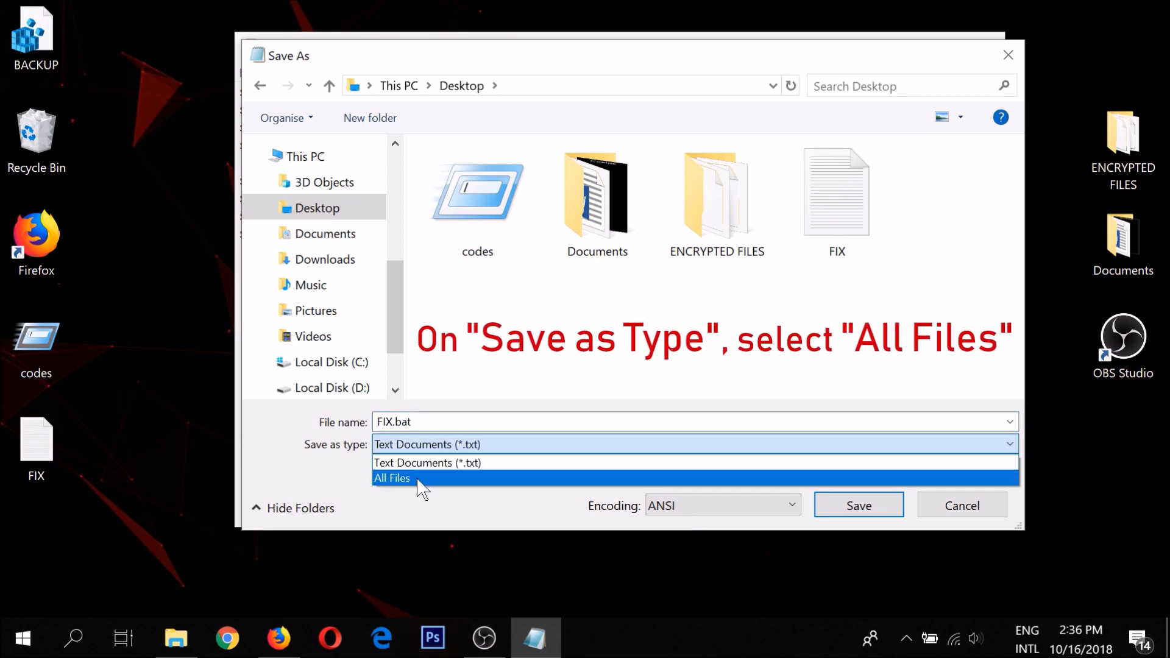
{"action": "left_click", "coordinate": [421, 479]}
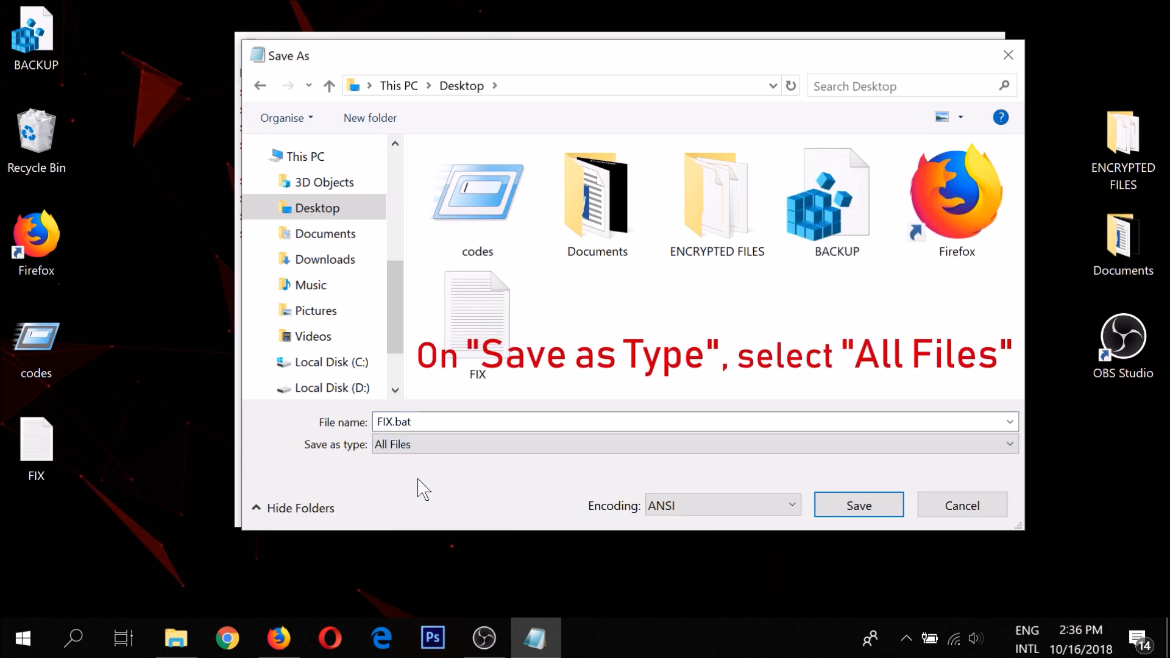
{"action": "left_click", "coordinate": [859, 505]}
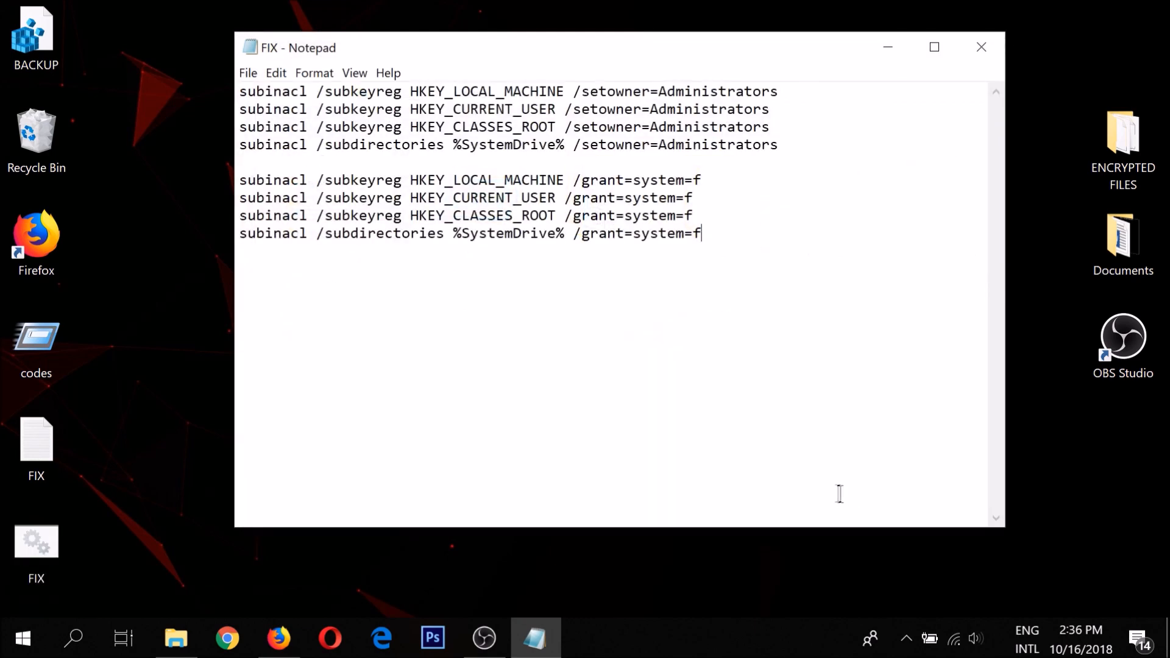
{"action": "left_click", "coordinate": [982, 48]}
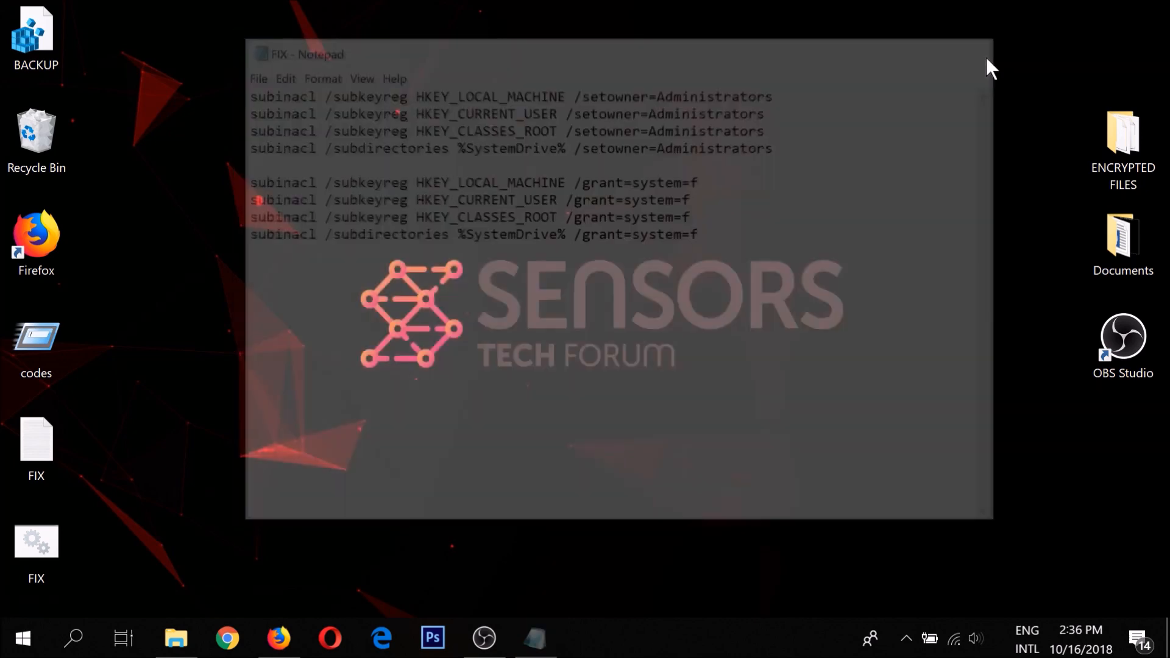
{"action": "left_click_drag", "start_coordinate": [120, 515], "coordinate": [27, 596]}
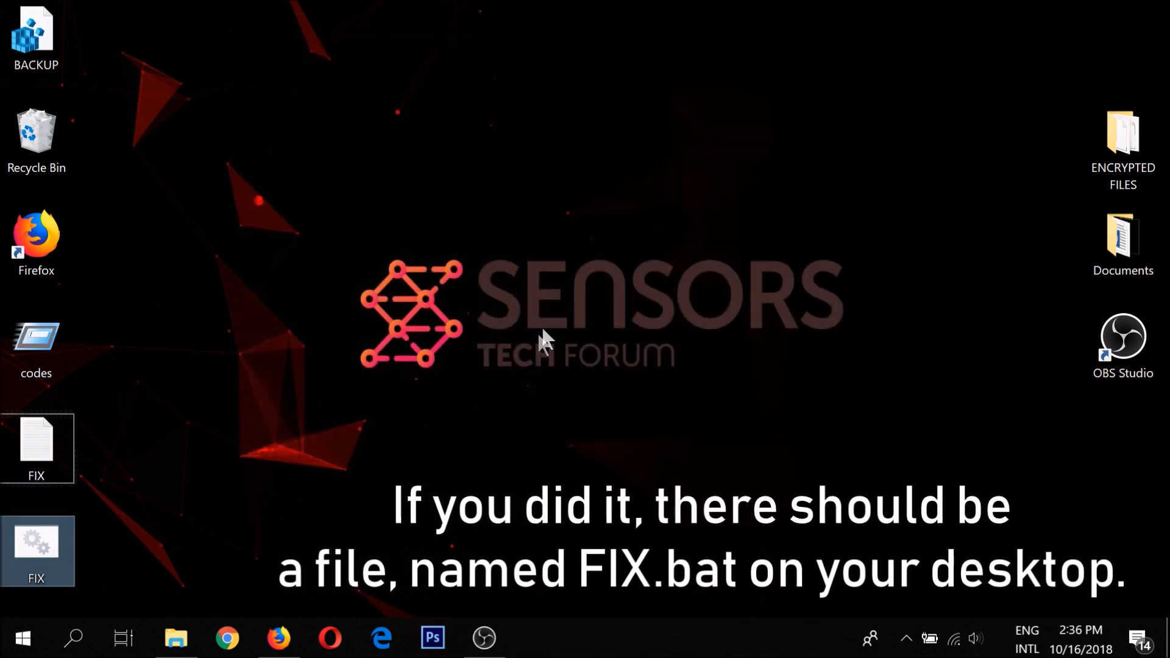
{"action": "left_click", "coordinate": [568, 290]}
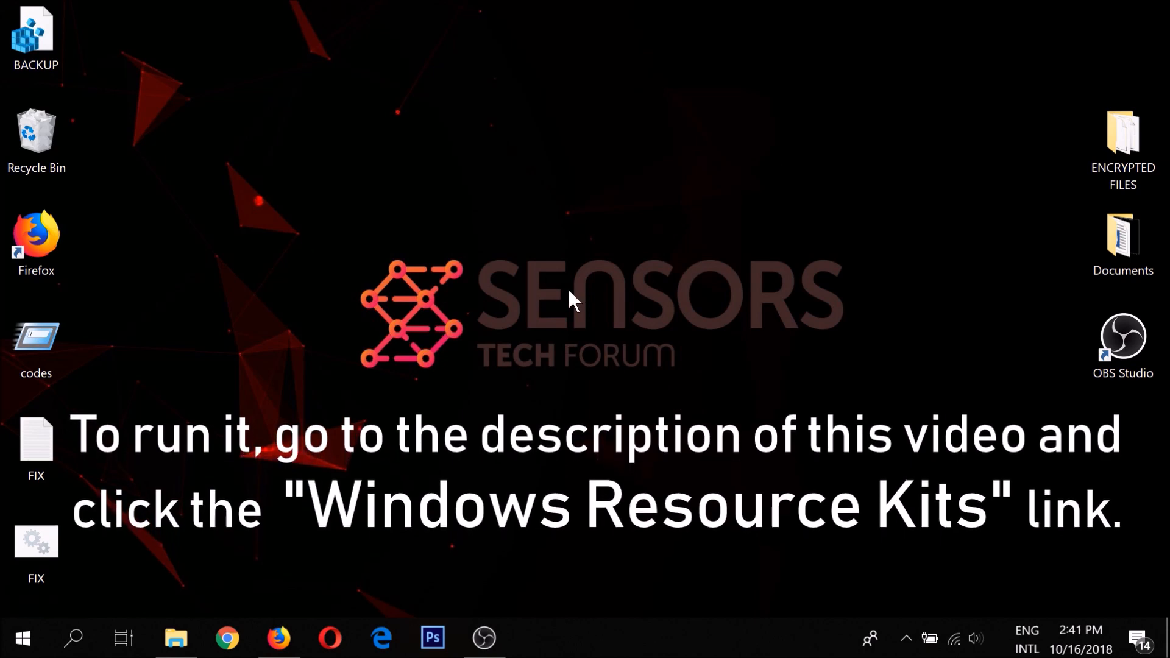
Switch to Firefox, open the Windows Resource Kits link in the video description, and download and save subinacl.msi from Microsoft's SubInACL page.
{"action": "left_click", "coordinate": [281, 640]}
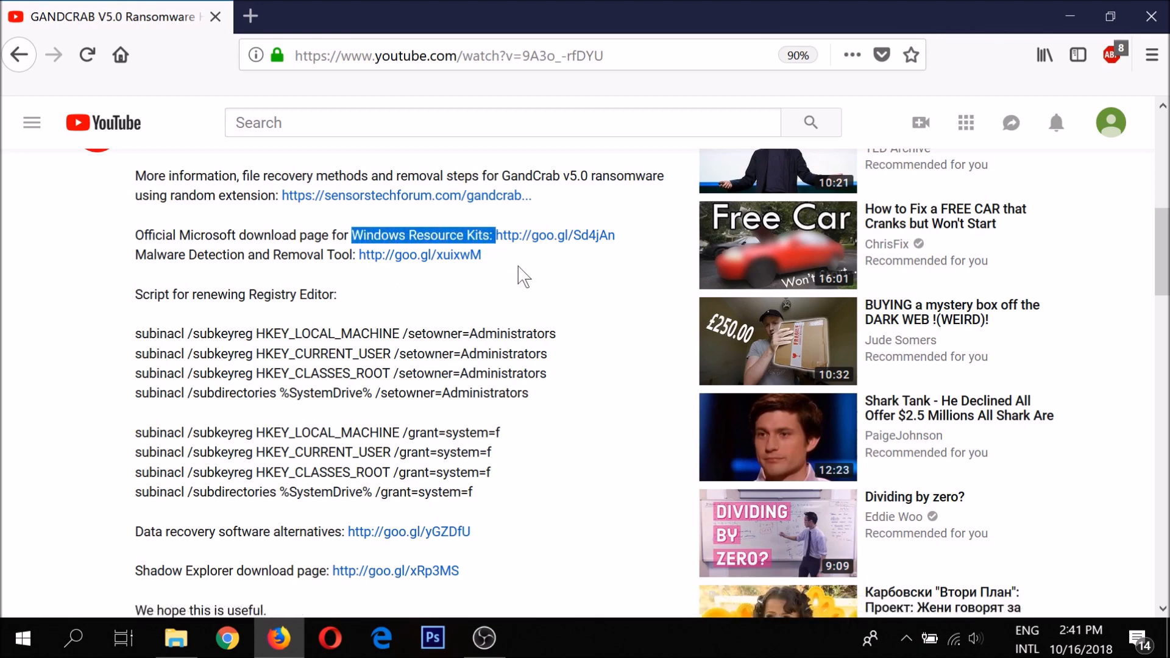
{"action": "left_click", "coordinate": [538, 243]}
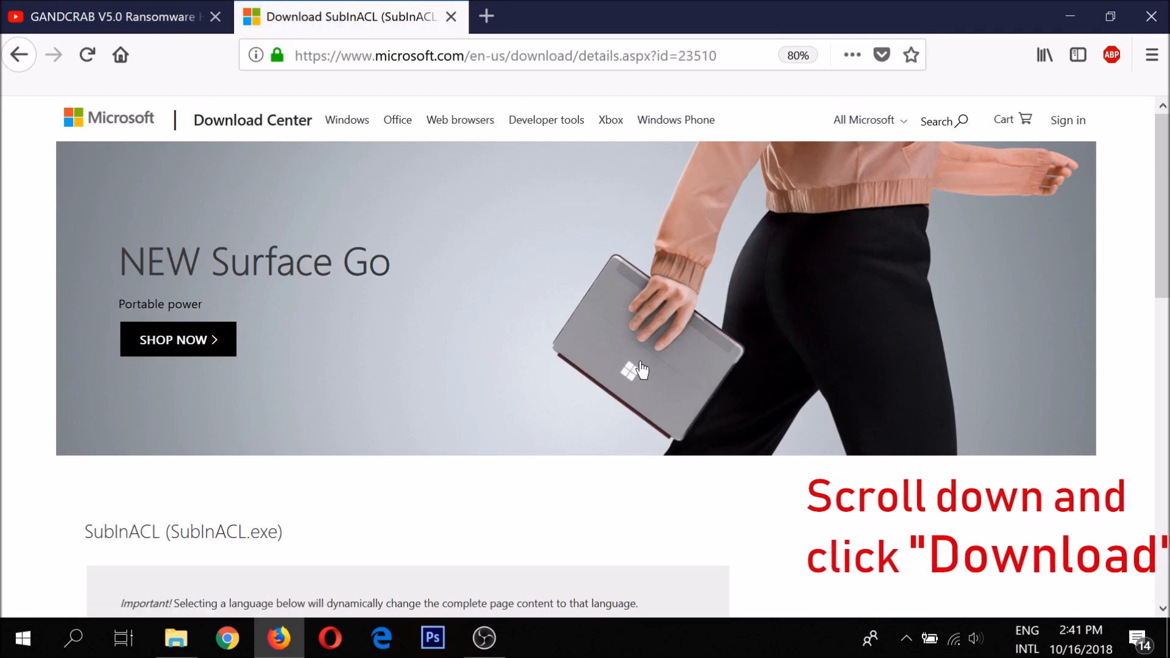
{"action": "scroll", "coordinate": [641, 370], "scroll_direction": "down", "scroll_amount": 2}
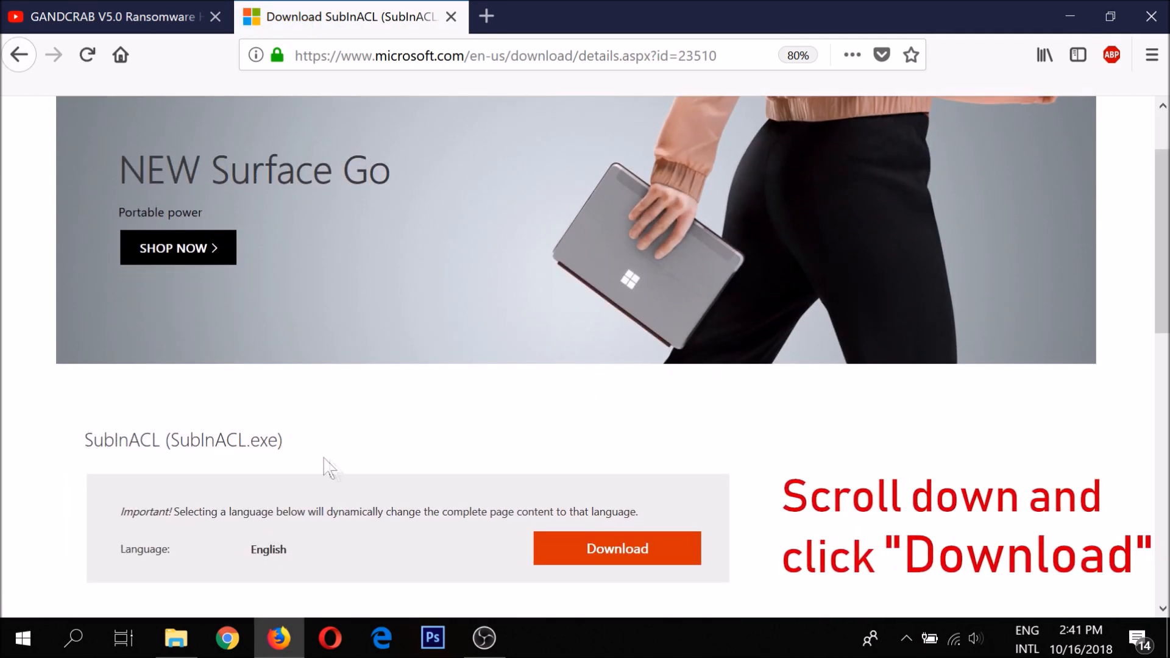
{"action": "left_click", "coordinate": [560, 558]}
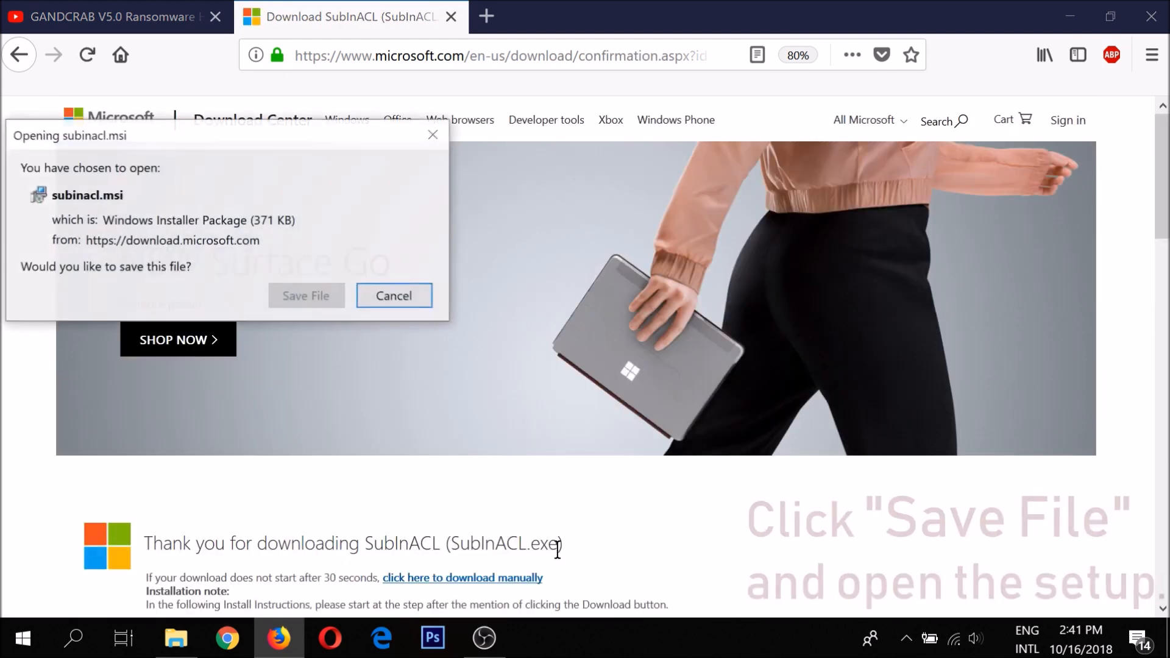
{"action": "left_click", "coordinate": [322, 299]}
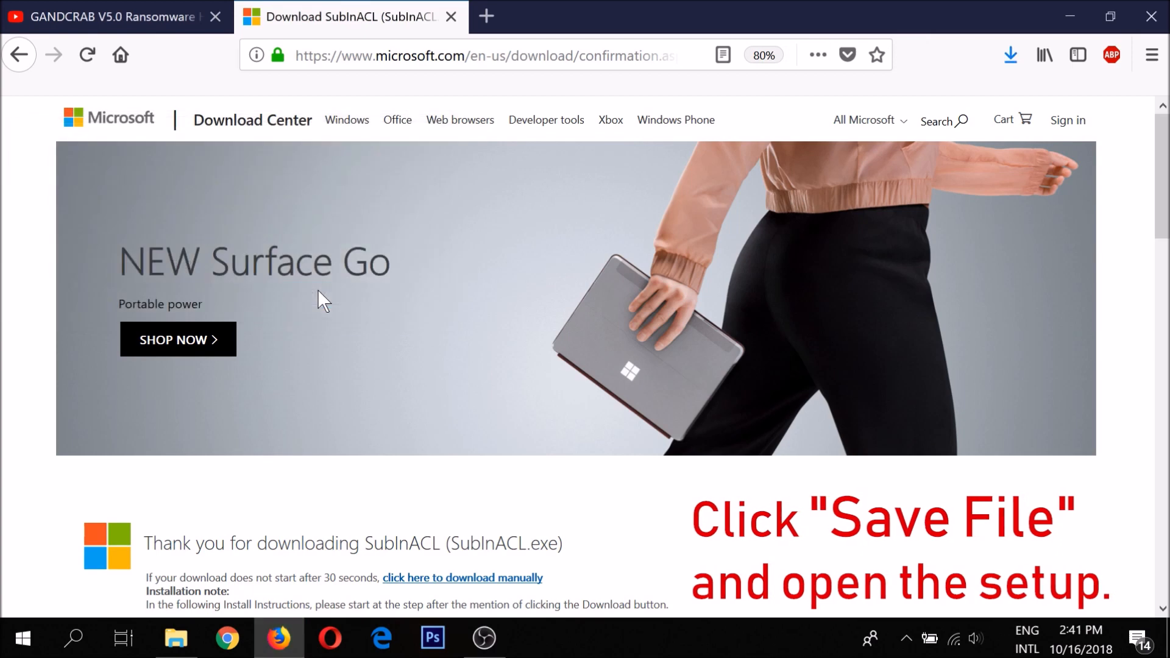
Run the downloaded subinacl.msi, install SubInAcl.exe to C:\Program Files (x86)\Windows Resource Kits\Tools\, and close Firefox with all its tabs.
{"action": "left_click", "coordinate": [1009, 66]}
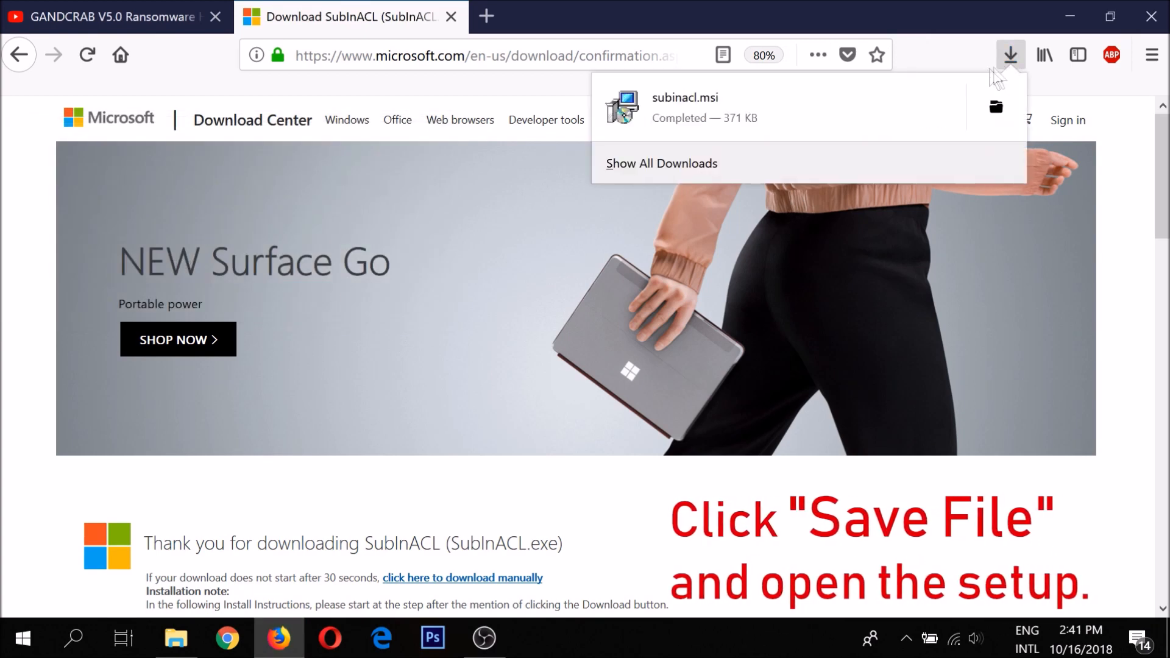
{"action": "left_click", "coordinate": [777, 110]}
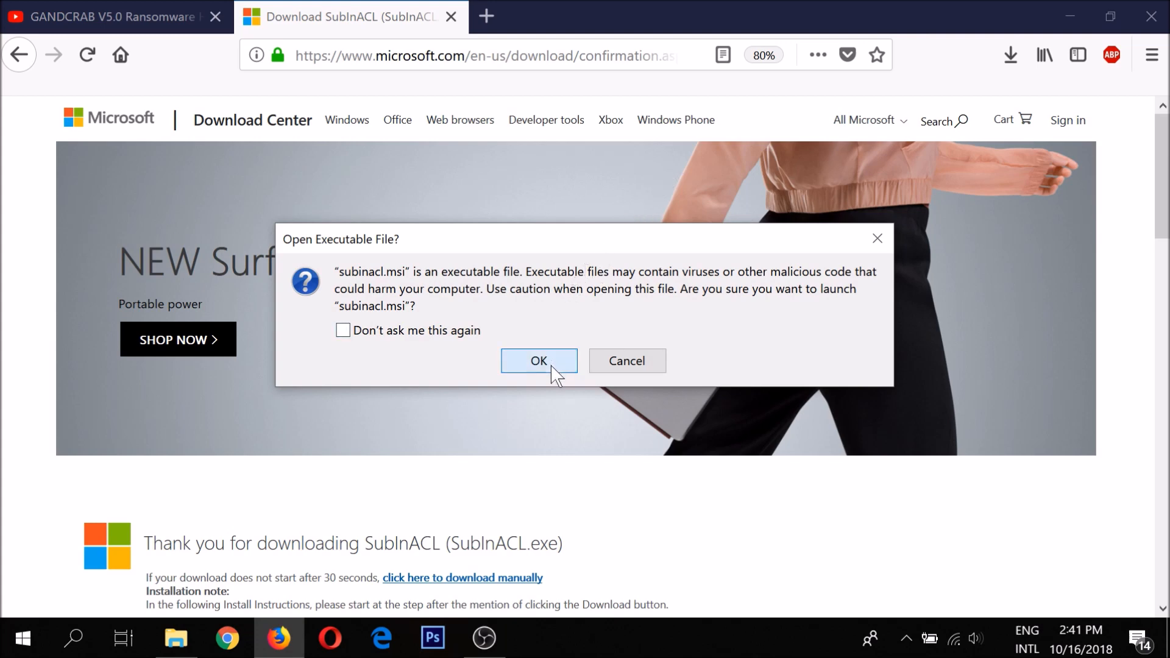
{"action": "left_click", "coordinate": [539, 363]}
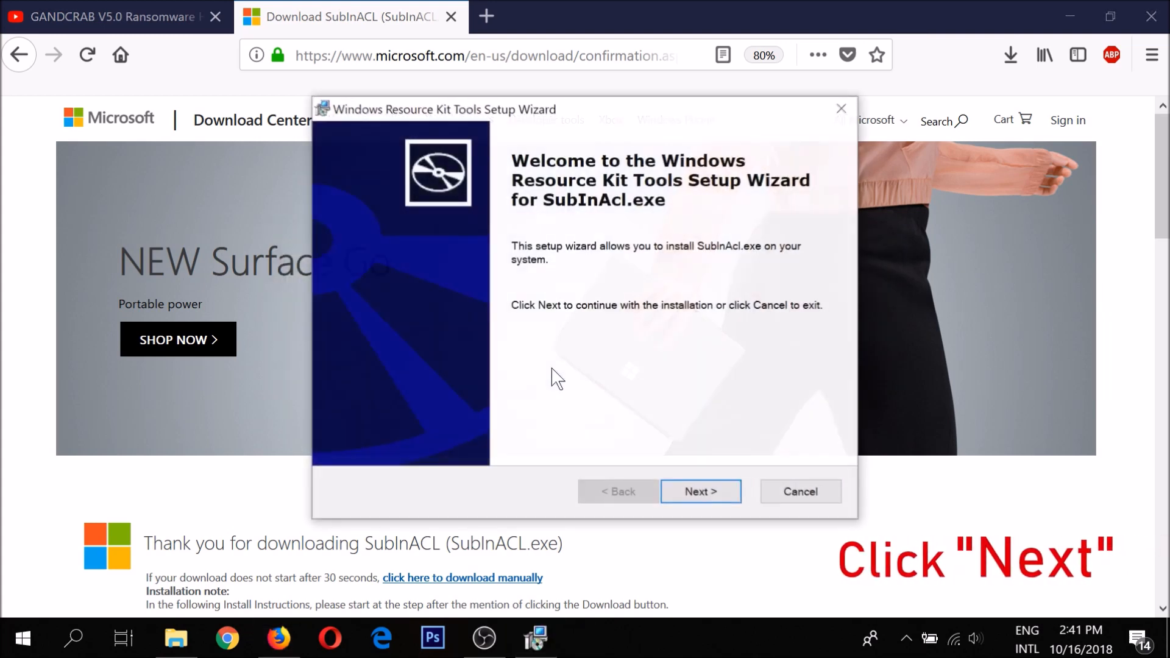
{"action": "left_click", "coordinate": [673, 491]}
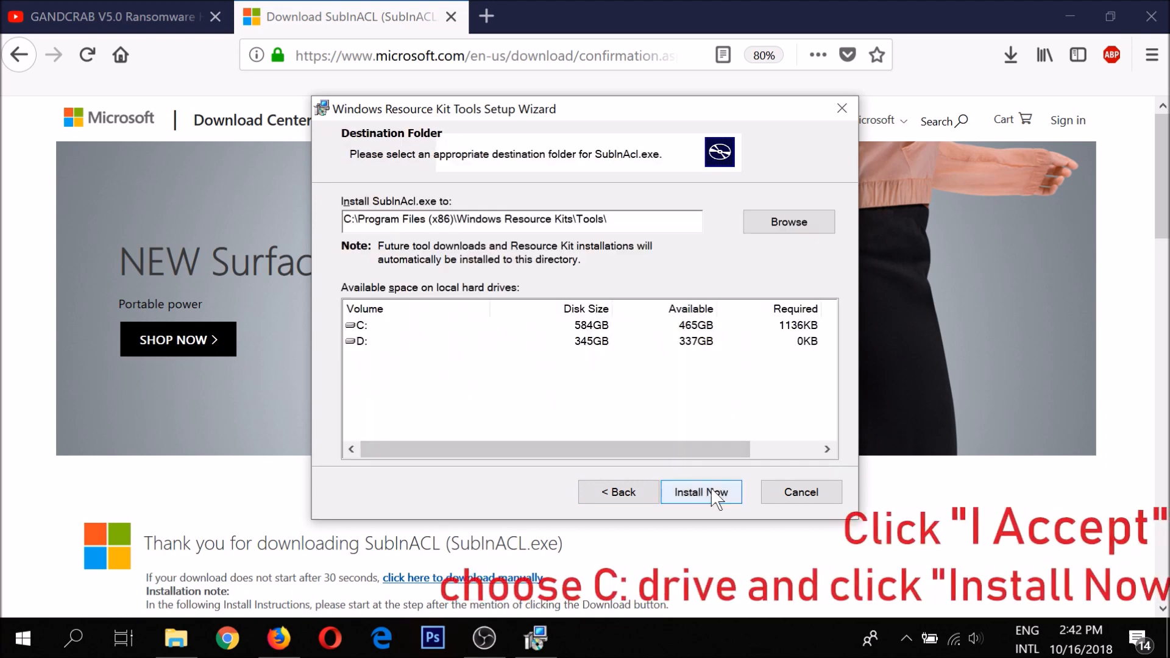
{"action": "left_click", "coordinate": [686, 488]}
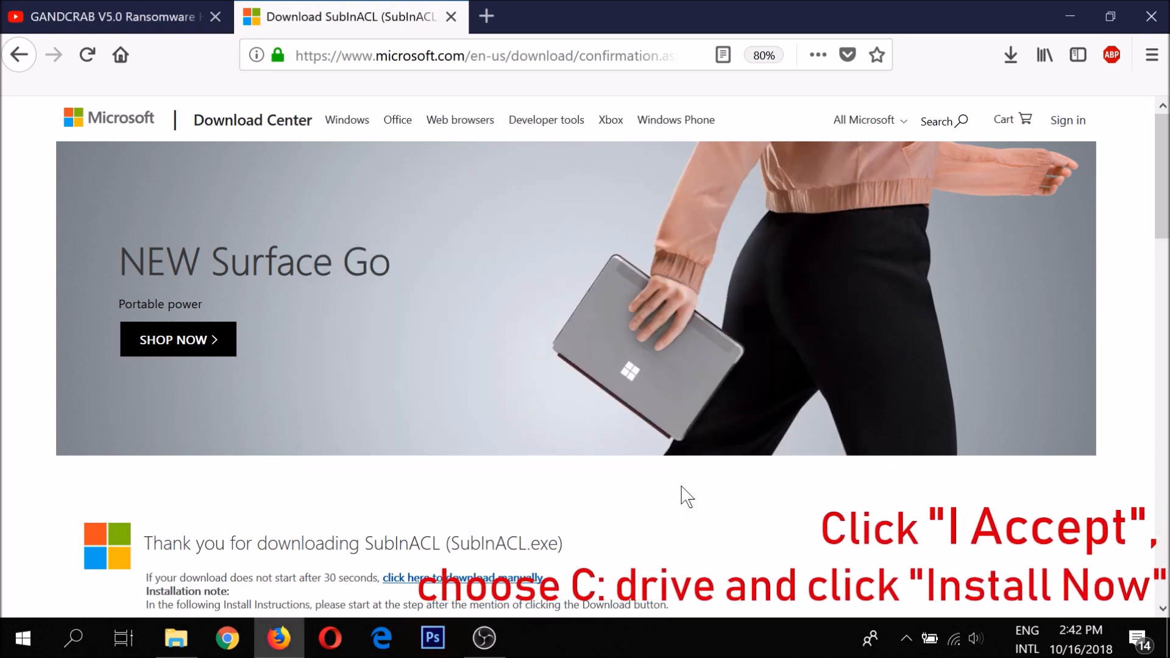
{"action": "left_click", "coordinate": [1162, 21]}
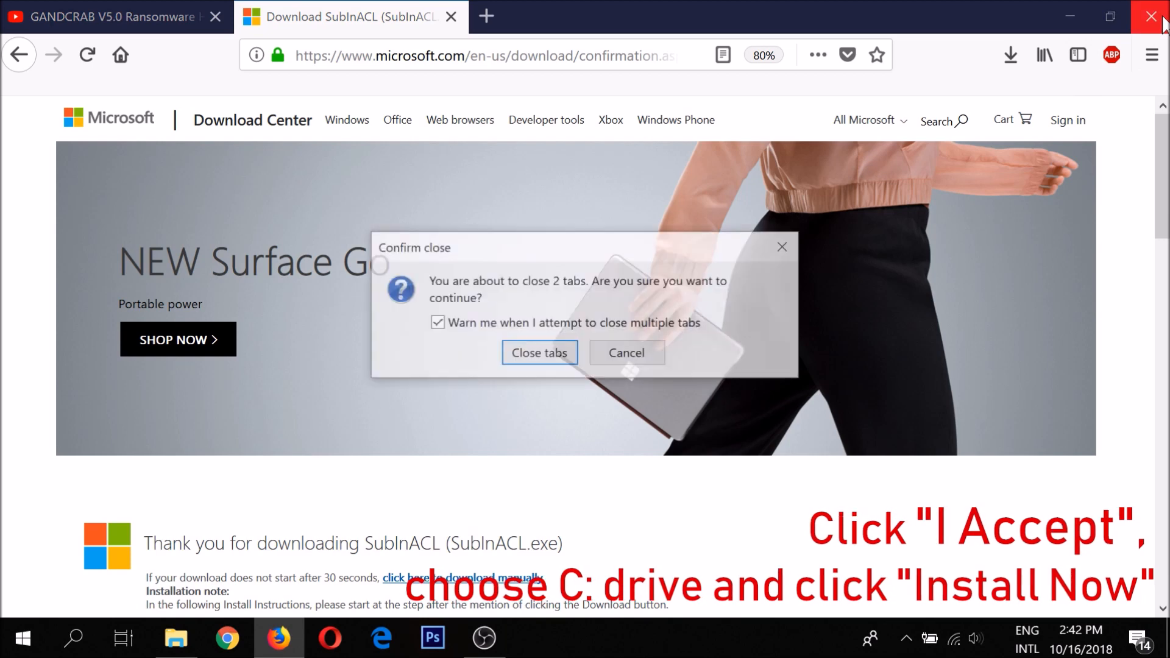
{"action": "left_click", "coordinate": [544, 354]}
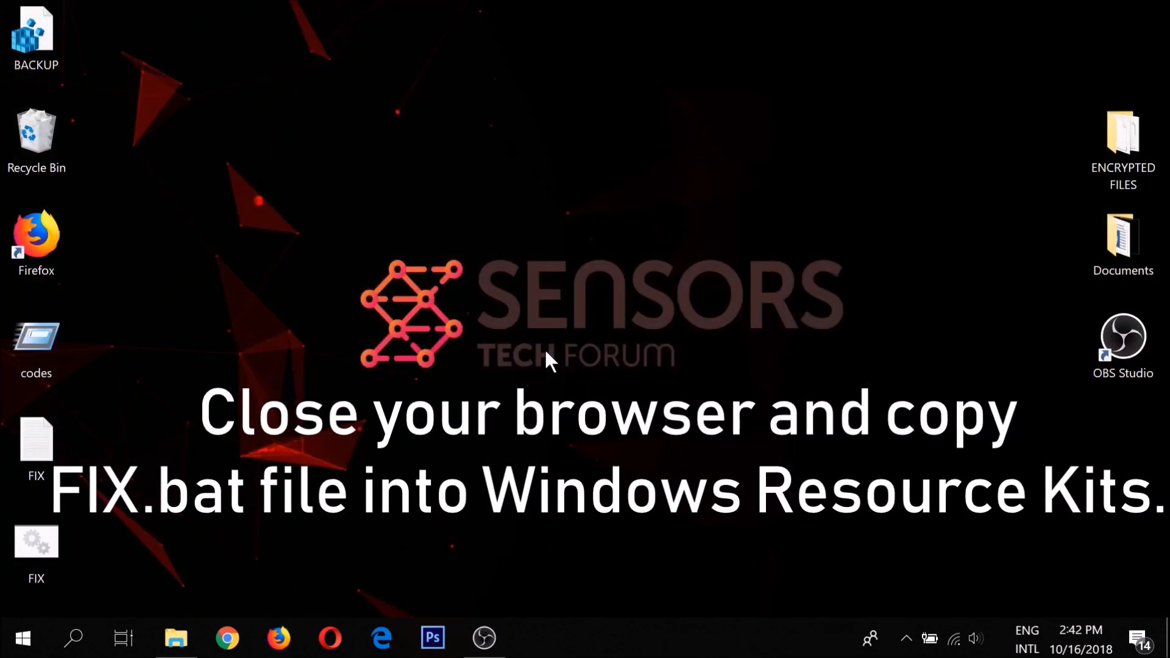